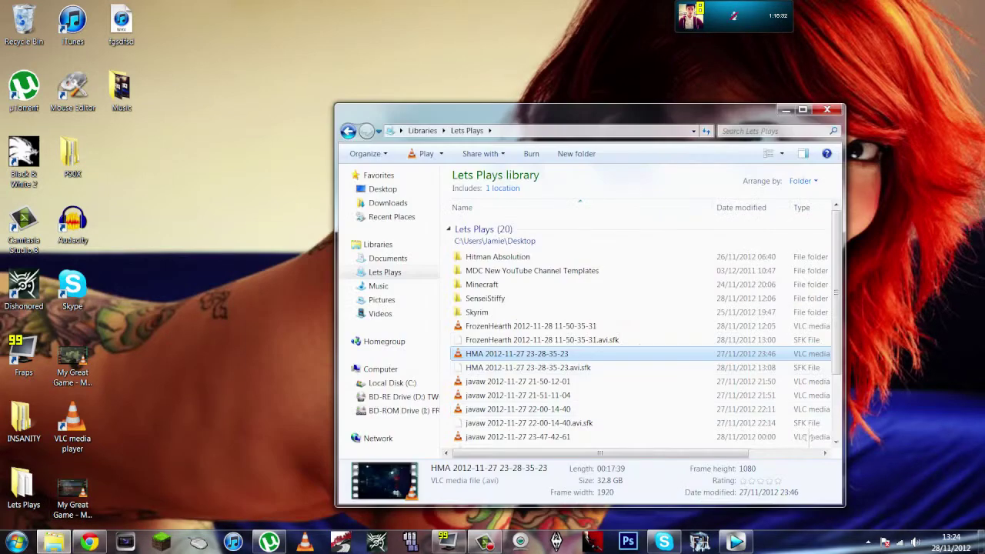
# Browse in Explorer to the Red Giant Magic Bullet Suite 11.4.0 folder under C:\Users
pyautogui.click(54, 542)
pyautogui.click(393, 382)
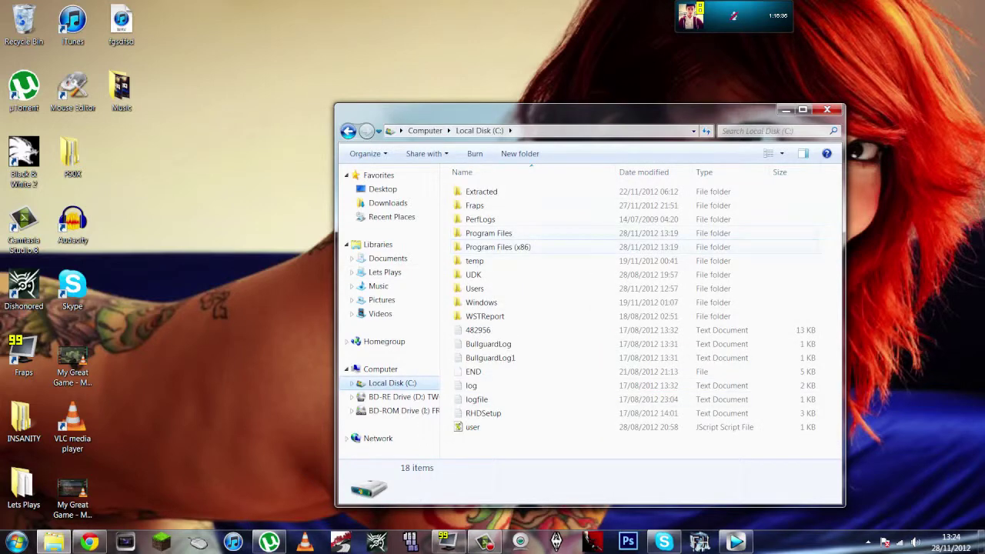
pyautogui.doubleClick(474, 289)
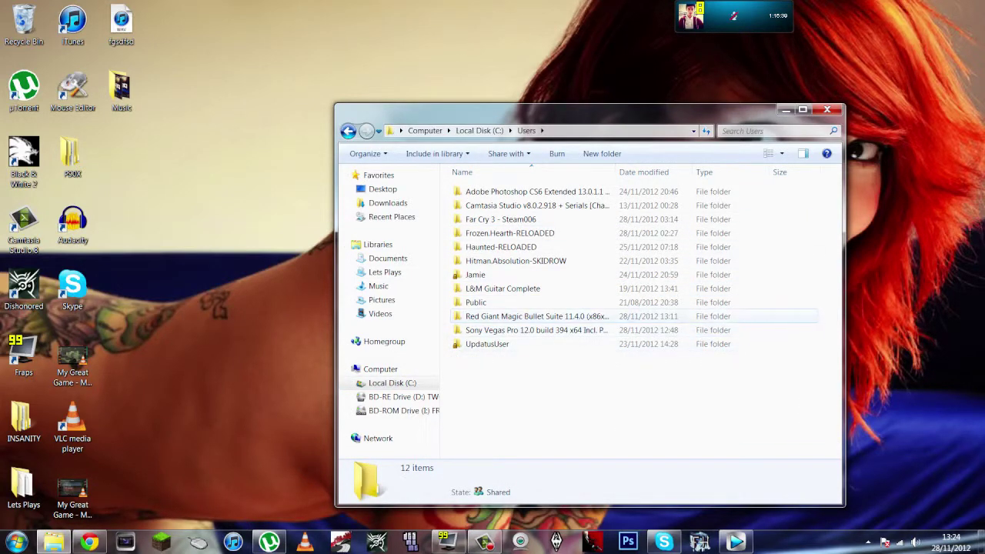
pyautogui.click(537, 316)
pyautogui.doubleClick(538, 316)
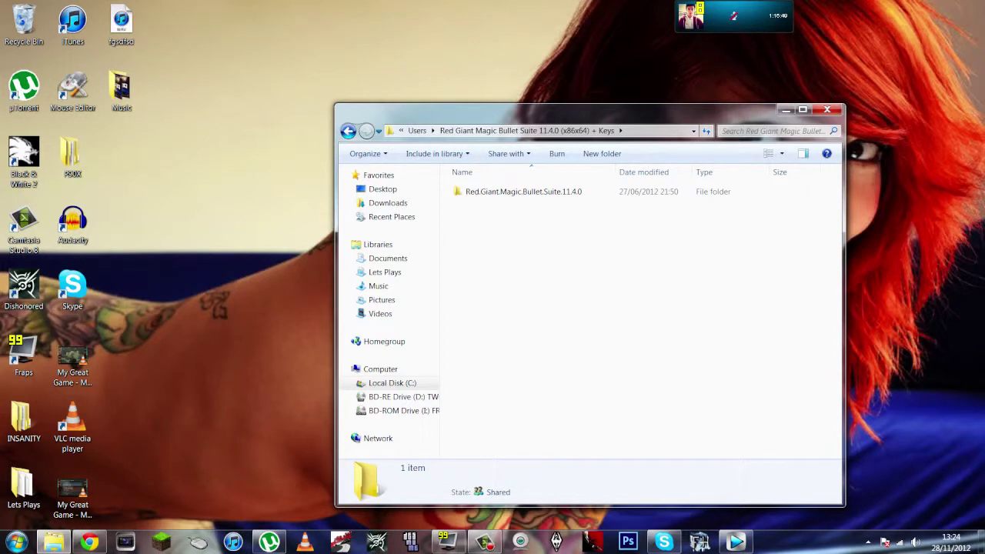
# Glance at uTorrent, then switch to the Magic Bullet torrent page in the browser
pyautogui.click(269, 541)
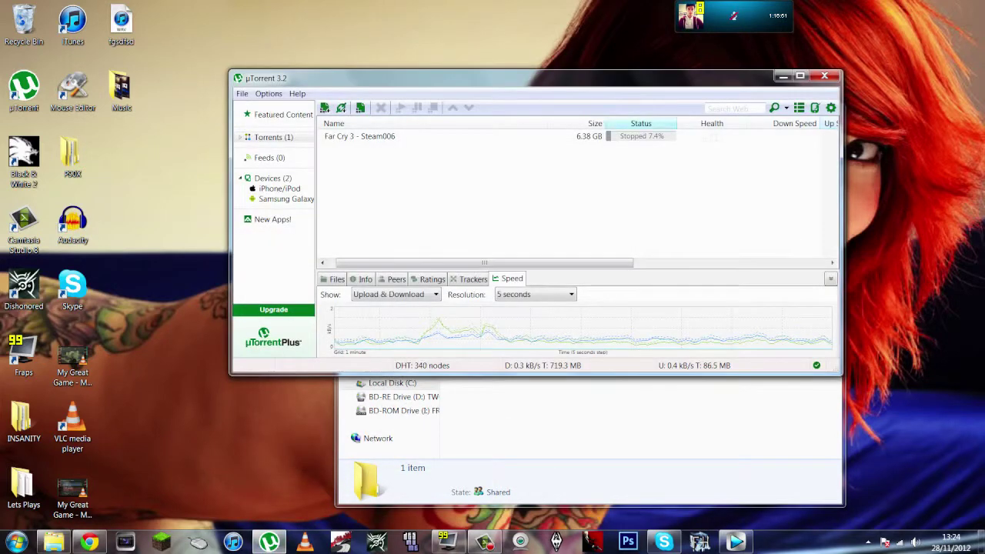
pyautogui.click(783, 76)
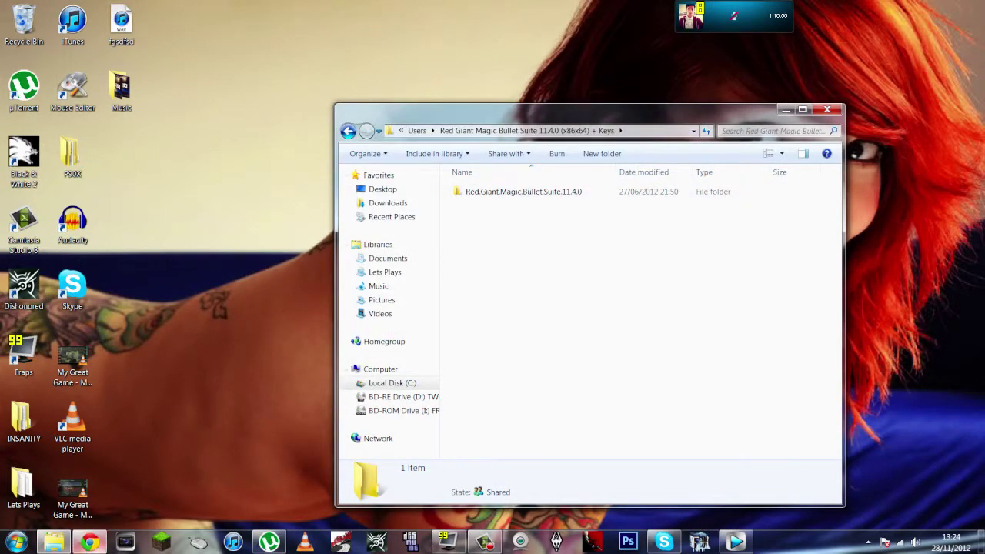
pyautogui.click(89, 541)
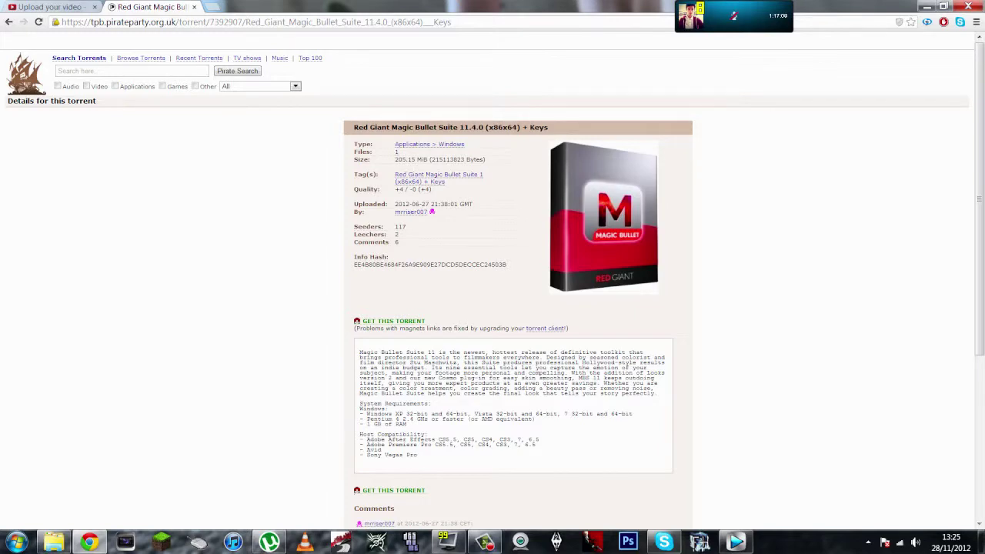
pyautogui.click(926, 6)
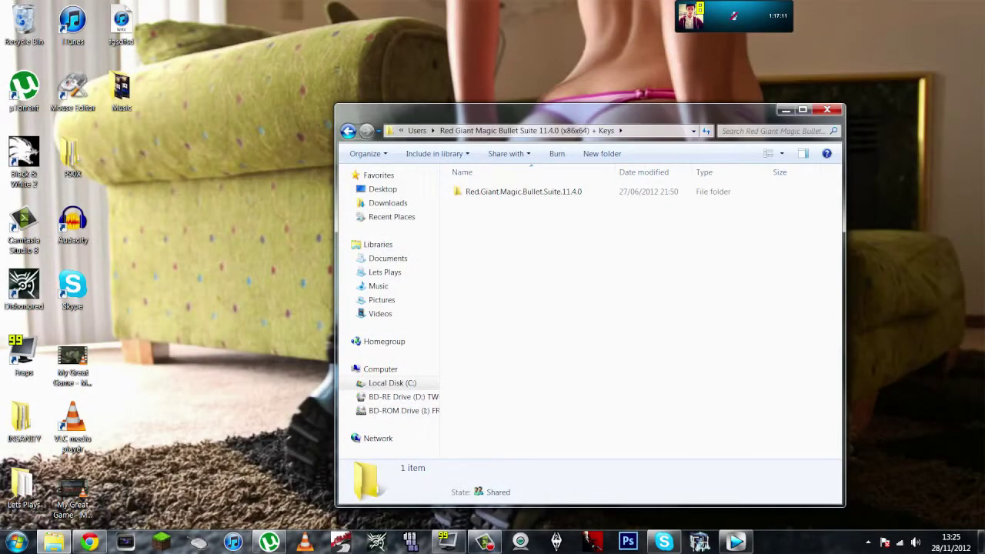
# Enter the Red.Giant.Magic.Bullet.Suite.11.4.0 folder, closing Vegas's FX dialog and minimising Vegas
pyautogui.doubleClick(523, 191)
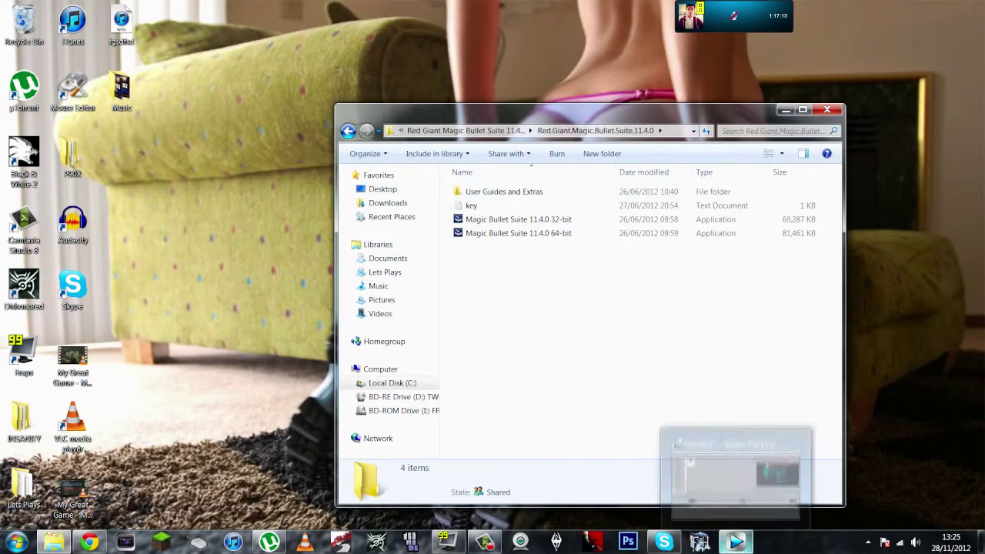
pyautogui.click(735, 542)
pyautogui.click(625, 126)
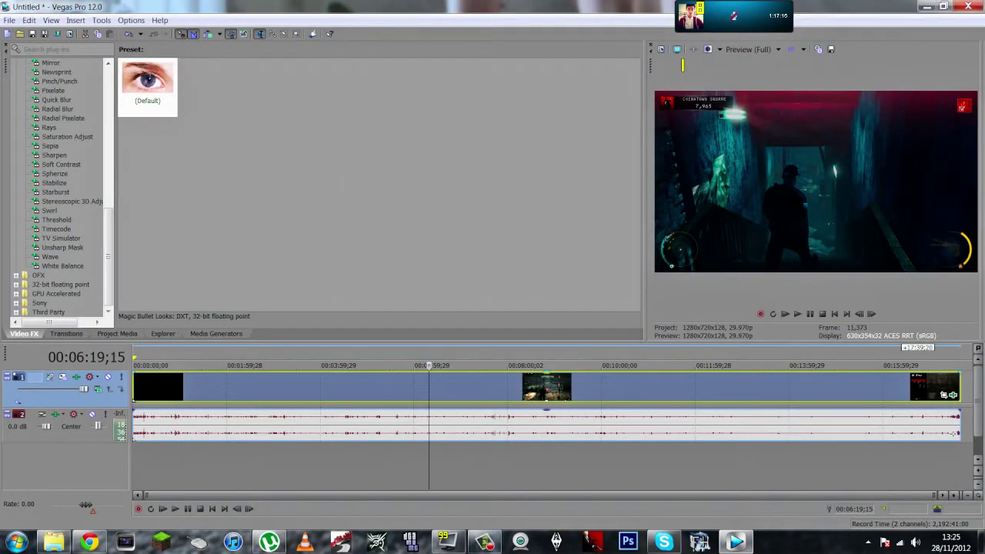
pyautogui.click(926, 6)
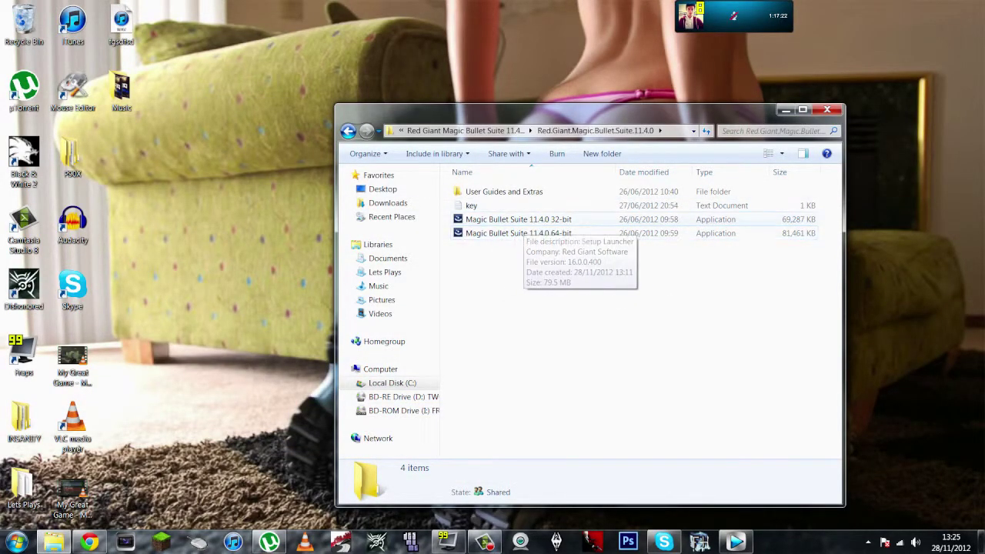
# Run the 64-bit installer past Welcome to Registration, moving that dialog to the left
pyautogui.click(520, 232)
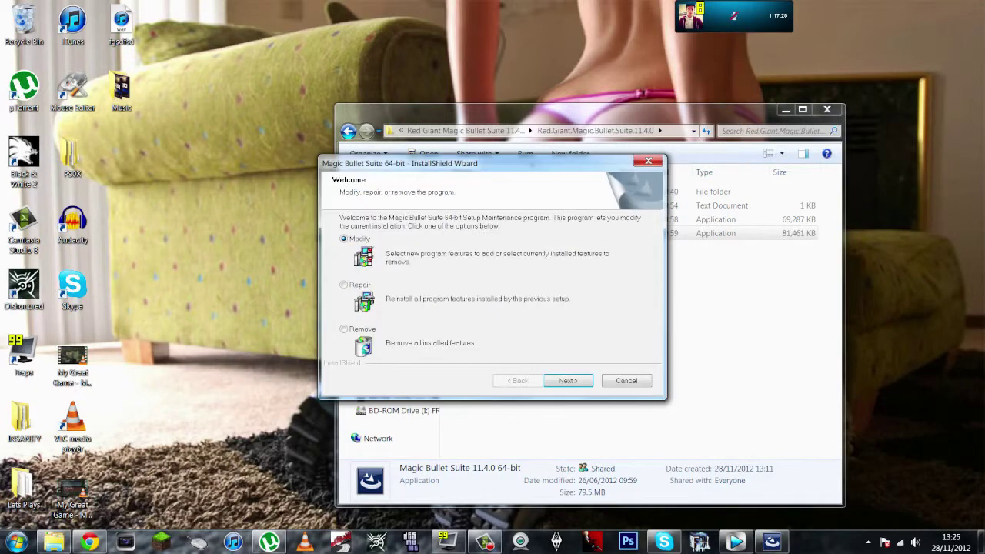
pyautogui.press('Return')
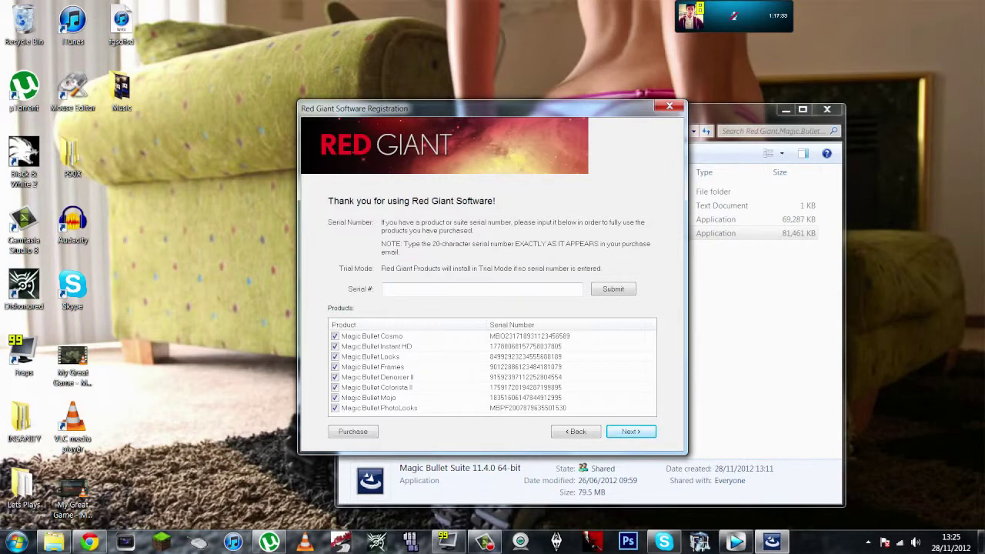
pyautogui.moveTo(370, 108); pyautogui.dragTo(207, 138)
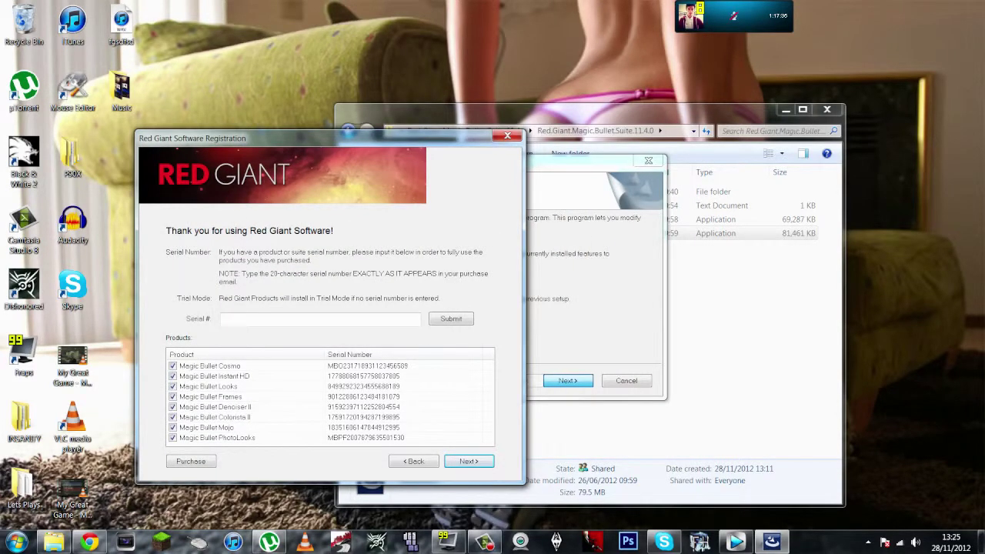
pyautogui.click(754, 308)
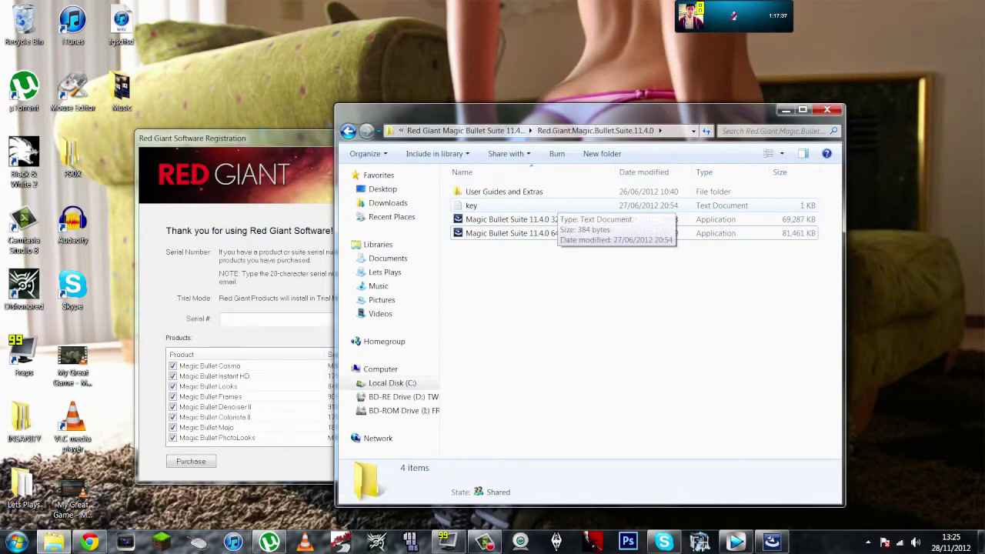
# Open key.txt in Notepad, move it right, and compare it with the registration dialog
pyautogui.doubleClick(555, 206)
pyautogui.moveTo(231, 96)
pyautogui.mouseDown()
pyautogui.moveTo(450, 103)
pyautogui.moveTo(569, 124)
pyautogui.mouseUp()
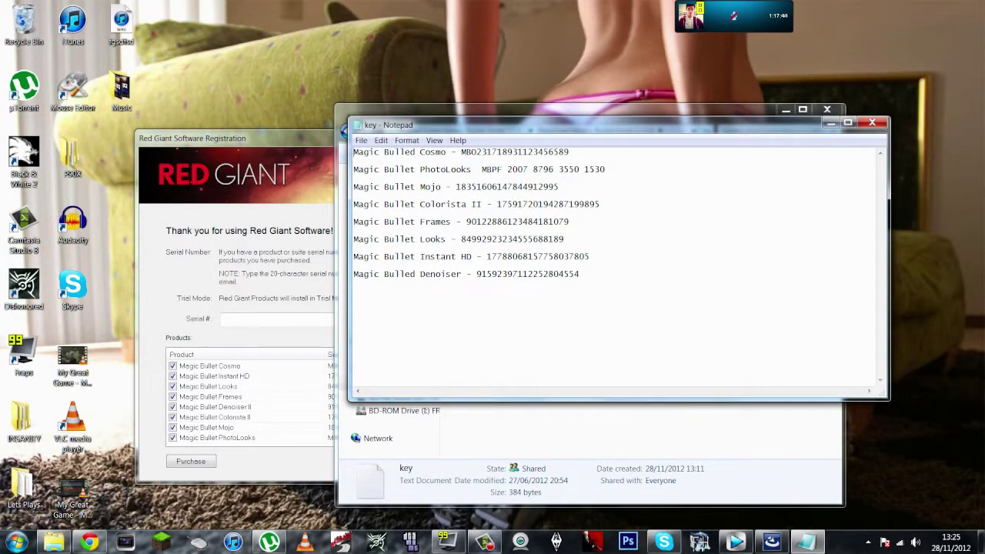
pyautogui.hotkey('alt', 'Tab')
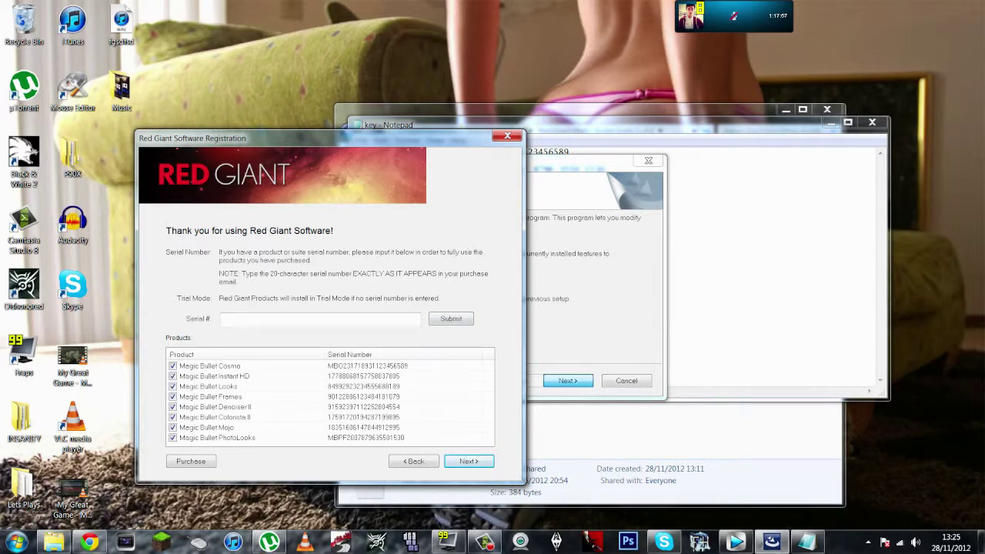
pyautogui.hotkey('alt', 'Tab')
pyautogui.hotkey('alt', 'Tab')
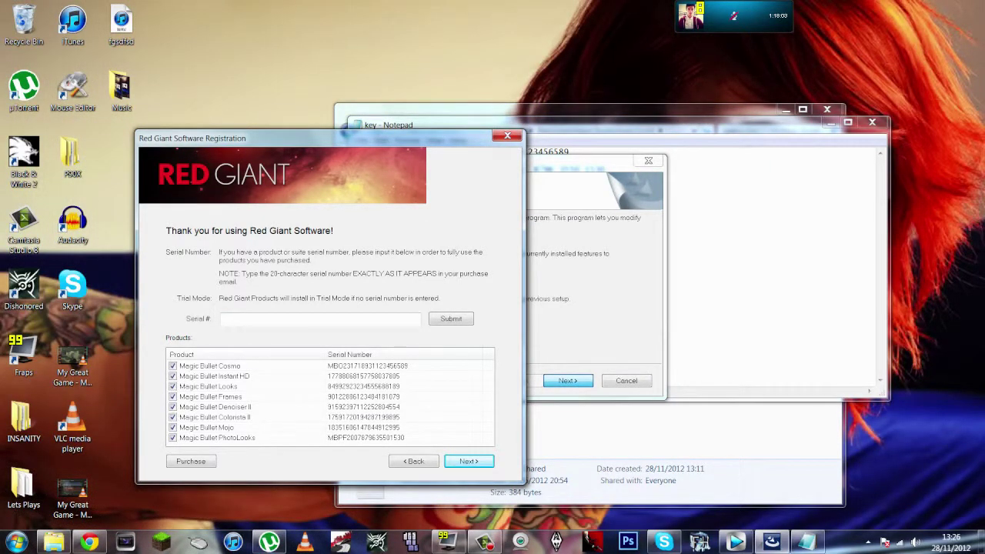
pyautogui.hotkey('alt', 'Tab')
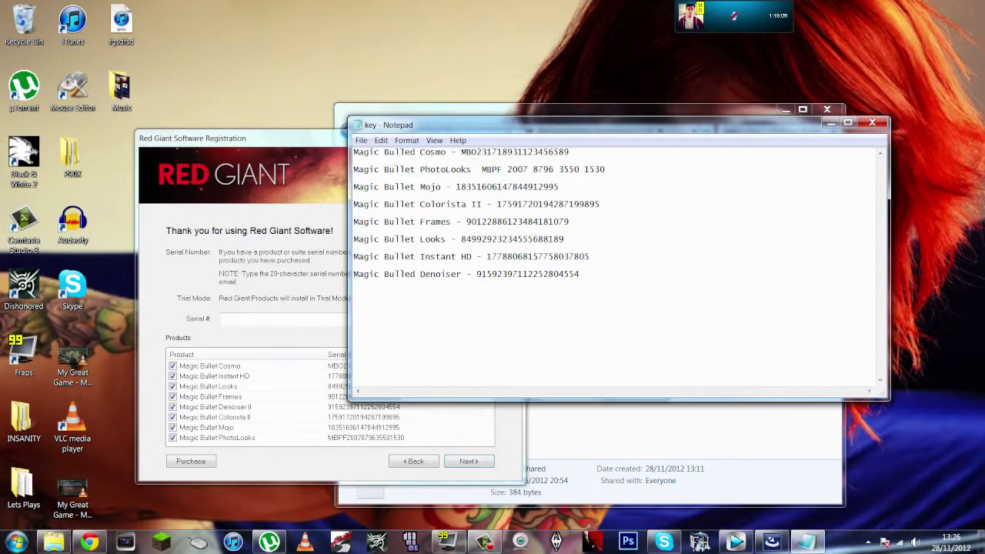
pyautogui.moveTo(502, 170); pyautogui.dragTo(507, 169)
pyautogui.press('Delete')
pyautogui.click(523, 170)
pyautogui.press('Delete')
pyautogui.click(544, 169)
pyautogui.press('Delete')
pyautogui.click(566, 169)
pyautogui.press('Delete')
pyautogui.hotkey('alt', 'Tab')
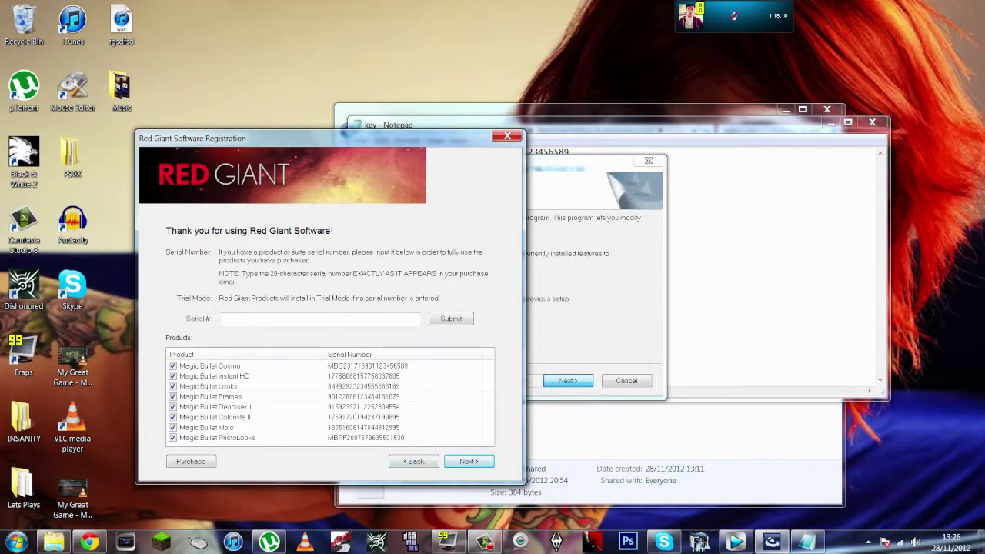
# Quit the Magic Bullet Suite setup and finish the installer wizard
pyautogui.click(507, 137)
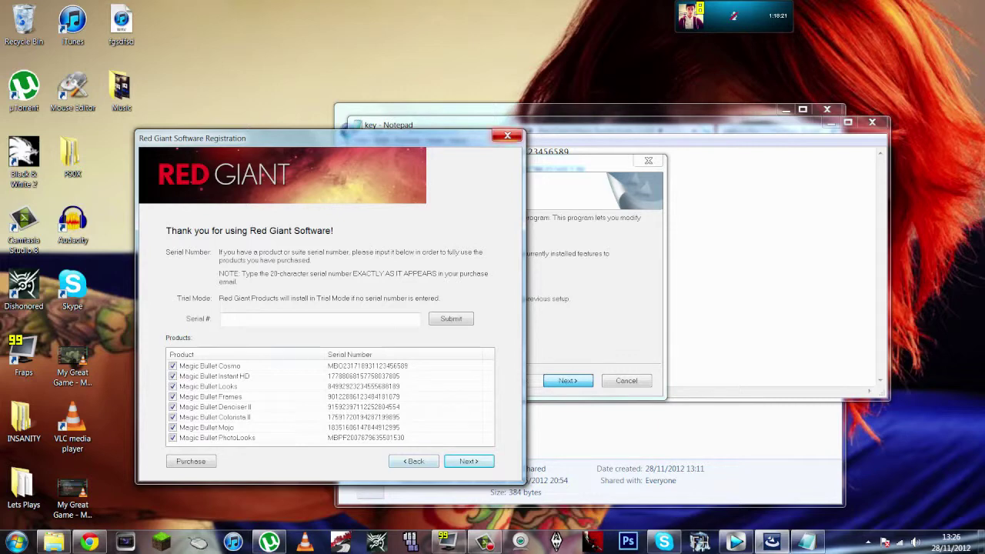
pyautogui.press('Escape')
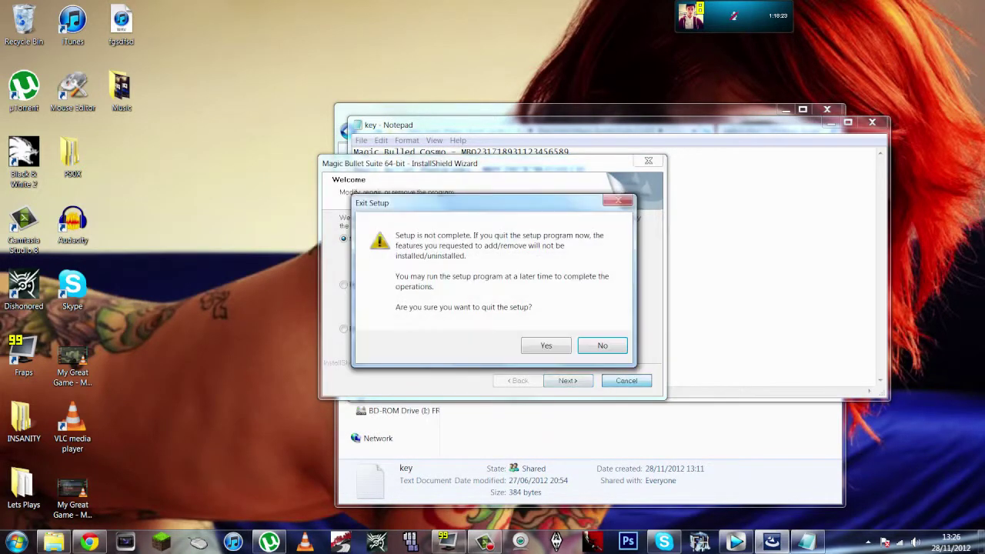
pyautogui.press('Return')
pyautogui.click(568, 381)
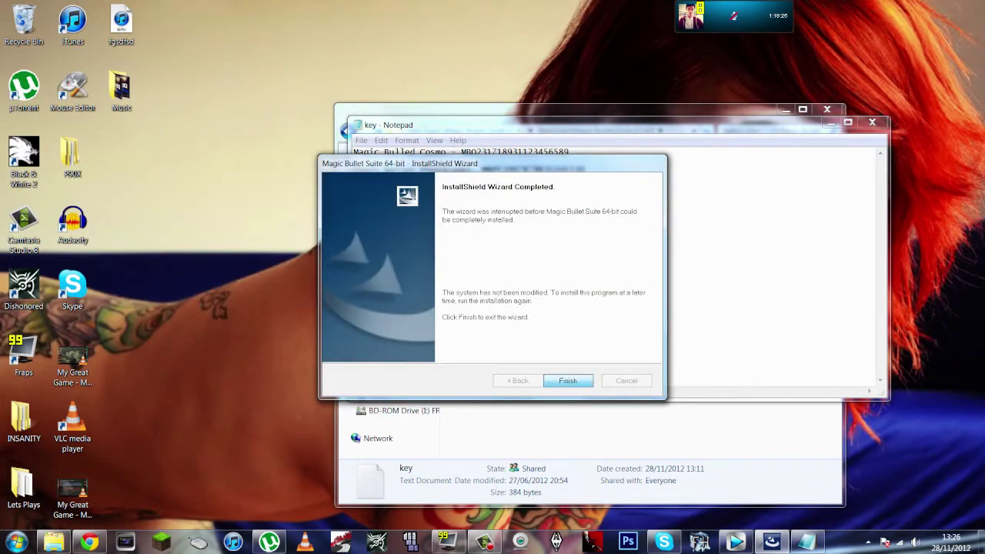
# Close the key file and installer folder, check the Start menu, and return to Vegas
pyautogui.click(872, 122)
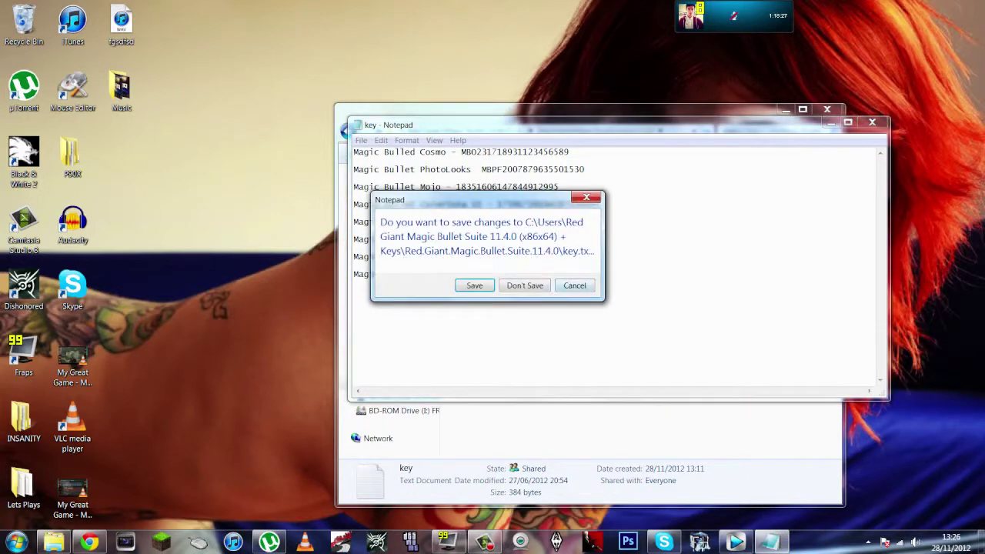
pyautogui.click(474, 286)
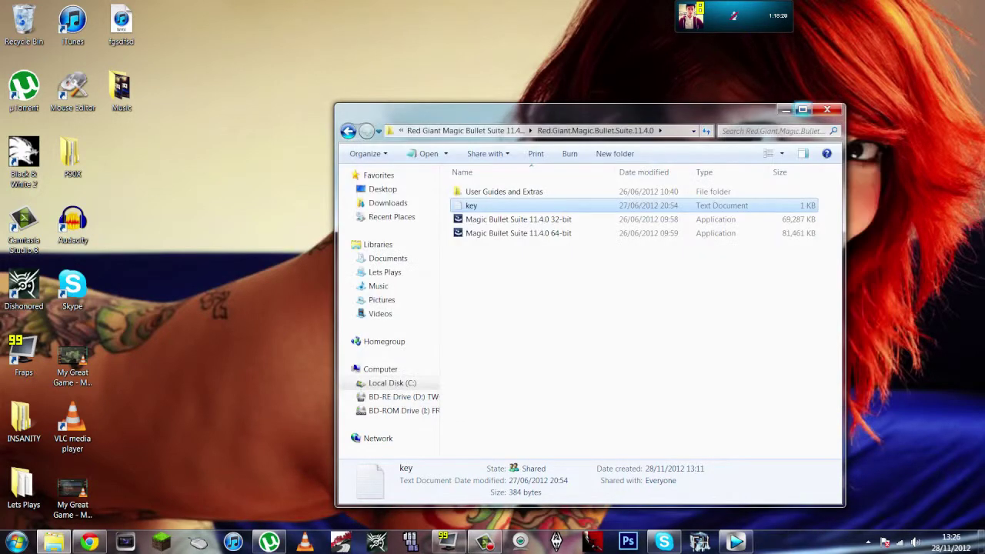
pyautogui.click(828, 109)
pyautogui.click(17, 542)
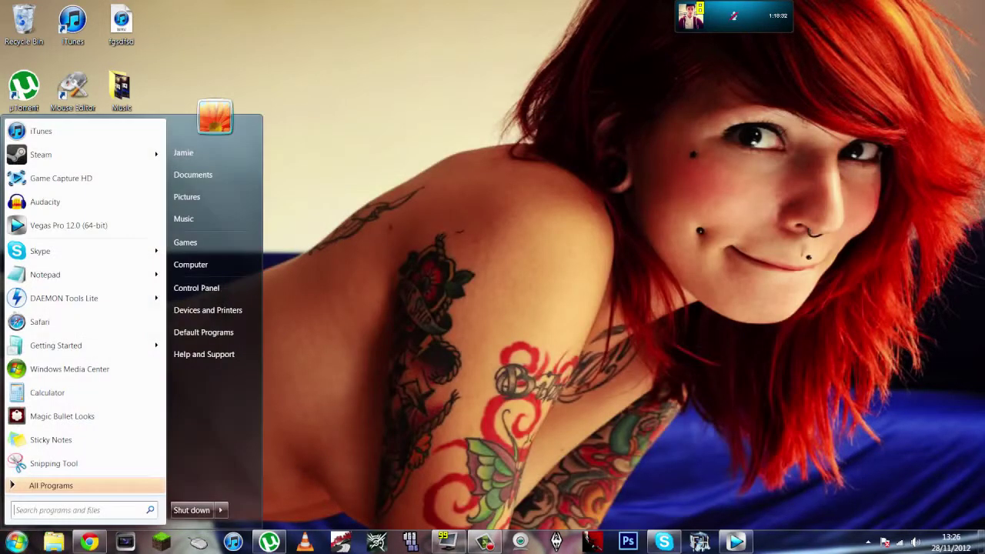
pyautogui.click(62, 415)
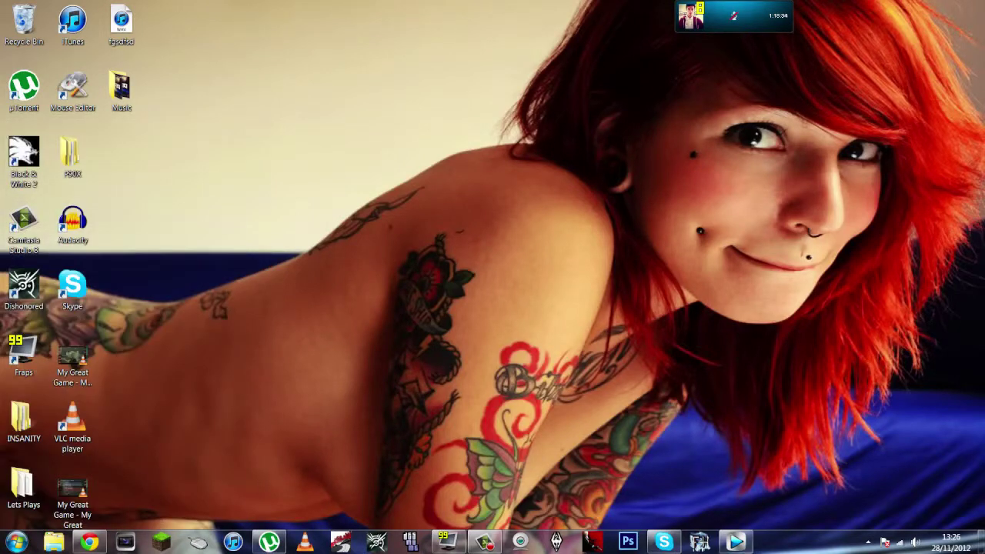
pyautogui.click(735, 542)
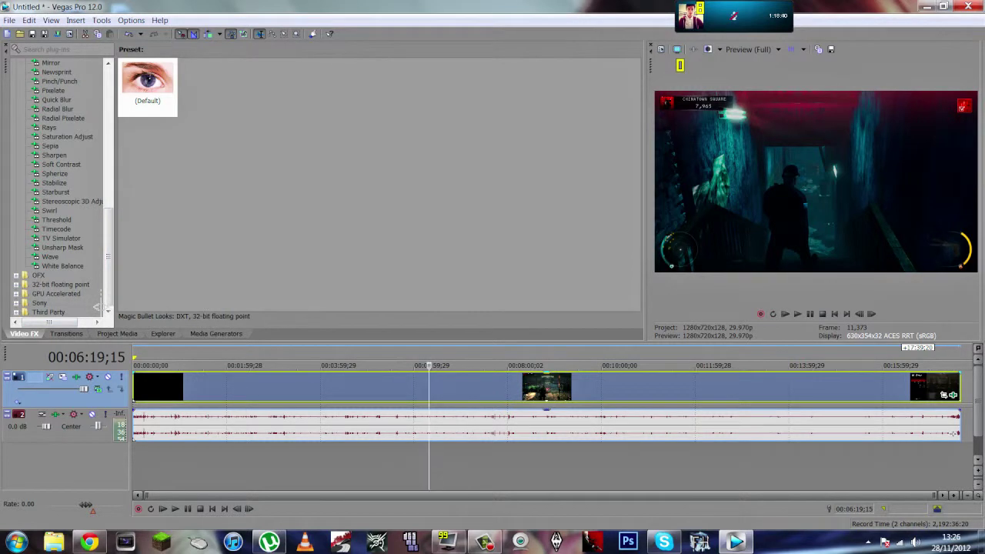
# Delete the duplicate Magic Bullet Looks from the clip's Video Event FX chain
pyautogui.scroll(2, 97, 307)
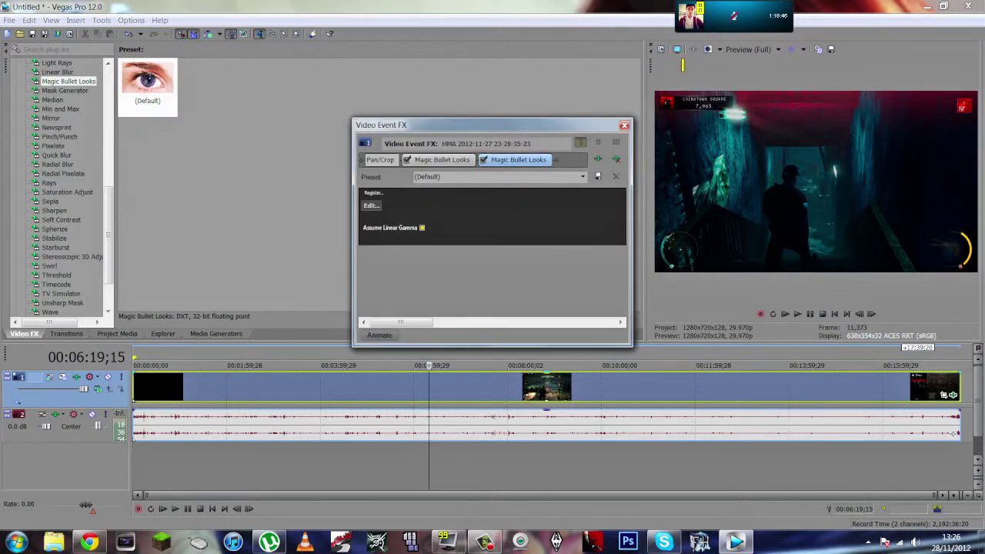
pyautogui.click(616, 159)
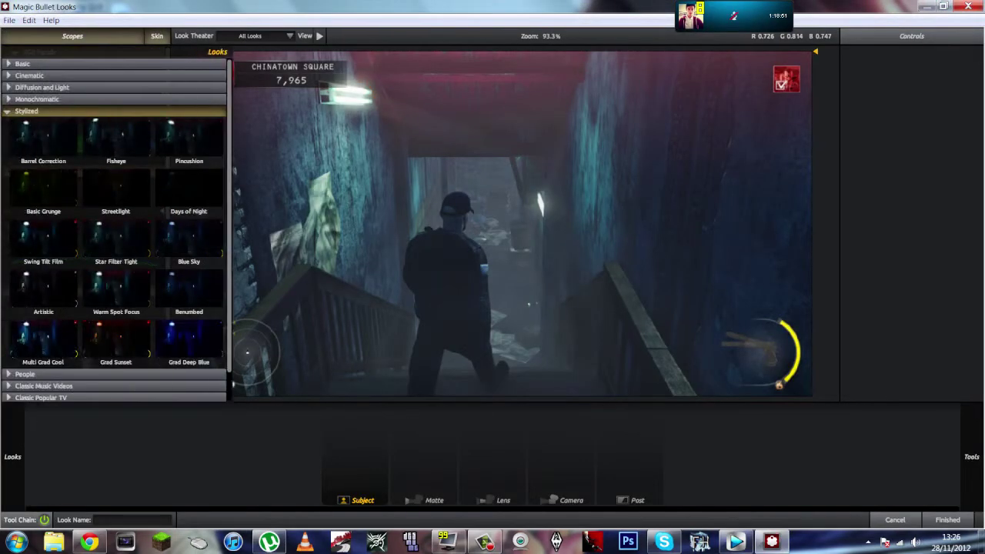
# Try the Berlin, Coolish and Coolish Alternate looks on the gameplay clip
pyautogui.scroll(-1, 115, 231)
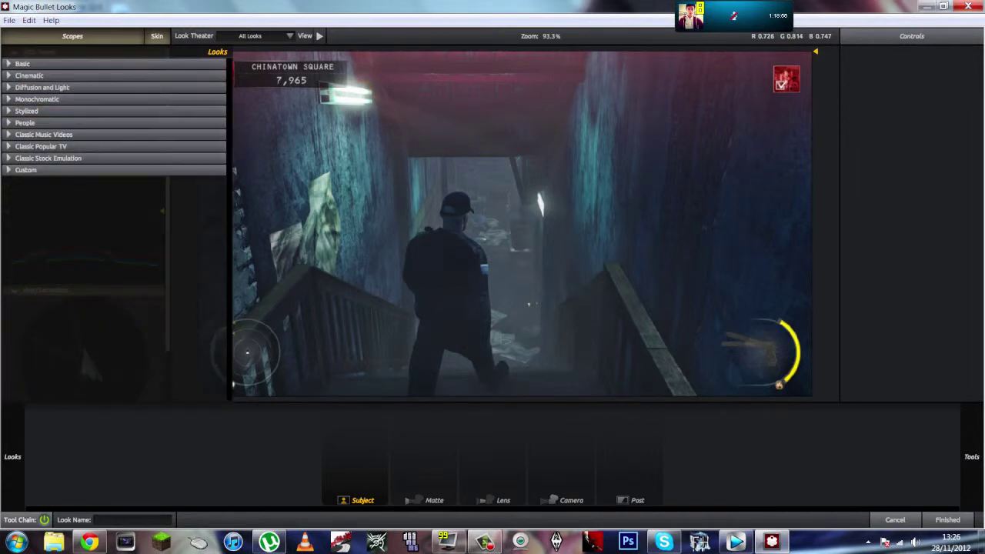
pyautogui.click(25, 170)
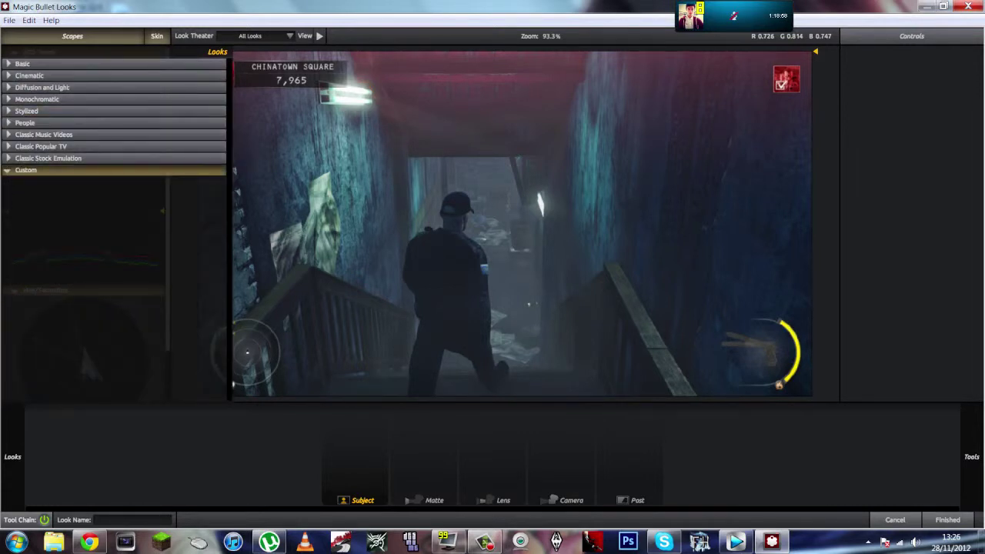
pyautogui.click(48, 158)
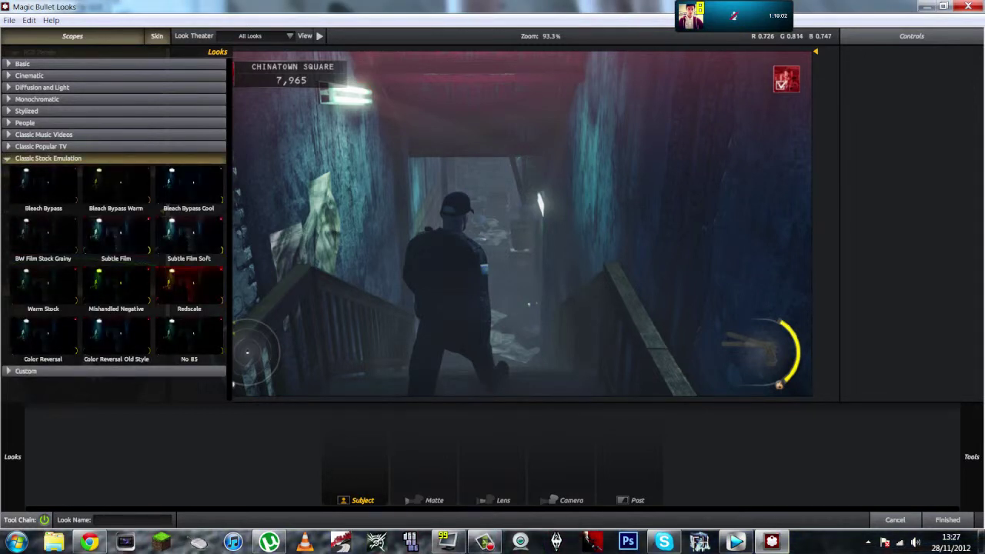
pyautogui.click(41, 147)
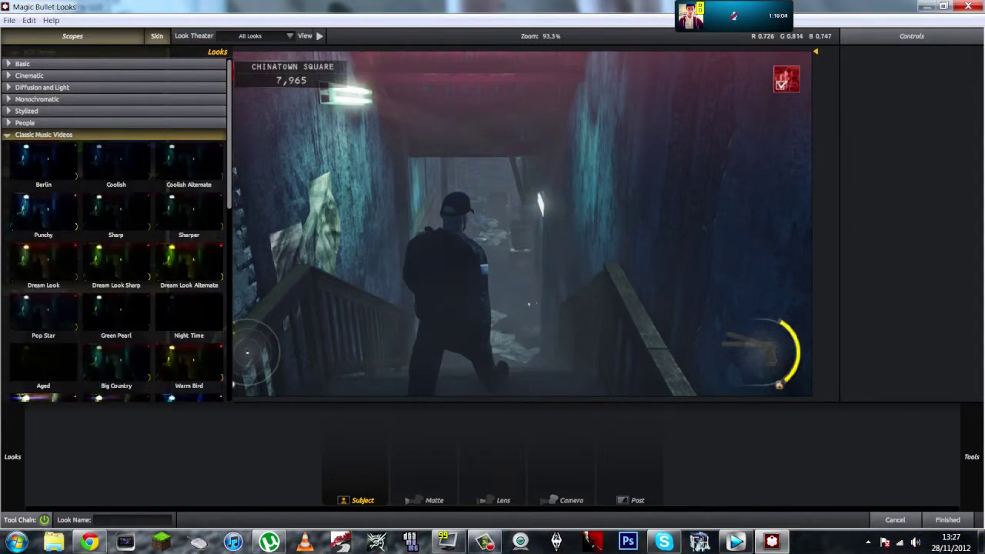
pyautogui.click(43, 161)
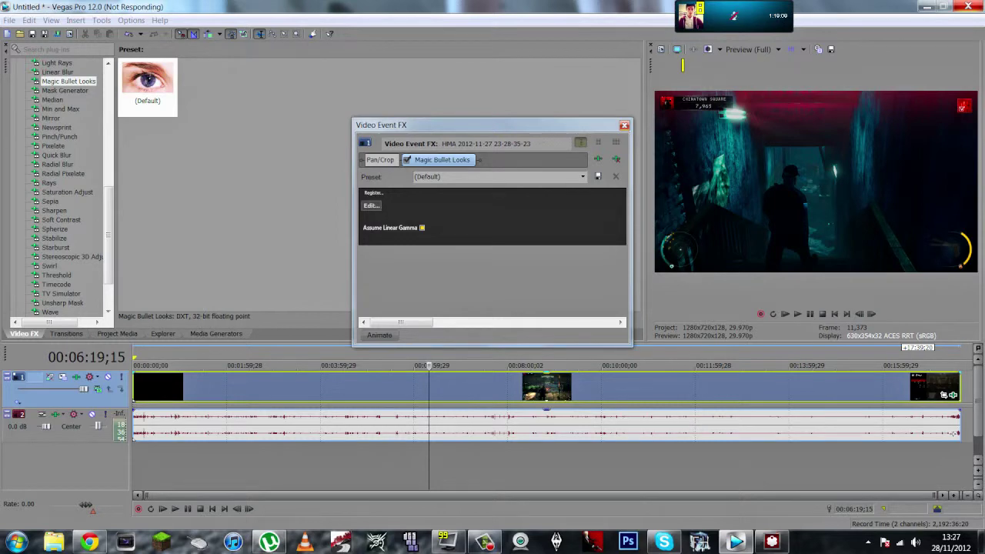
pyautogui.click(90, 543)
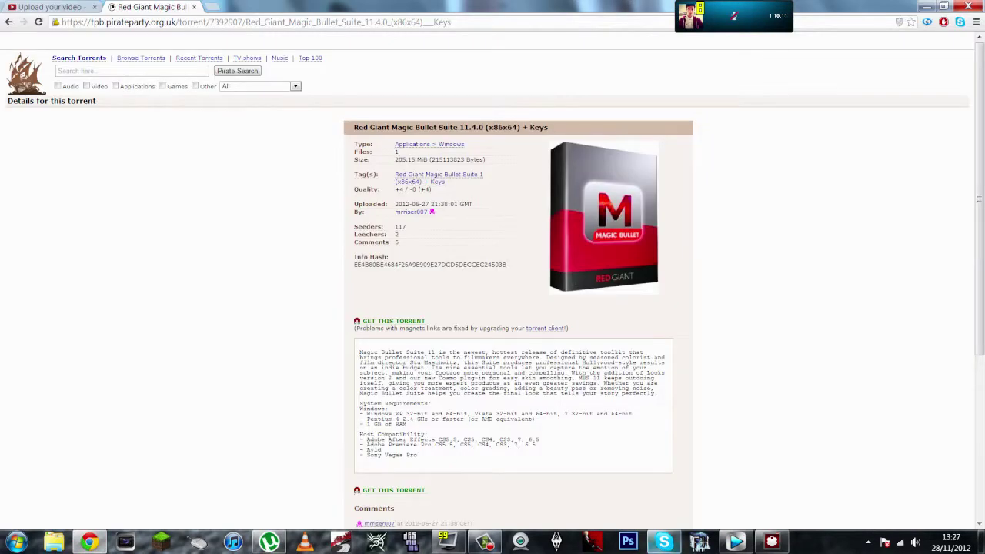
pyautogui.moveTo(772, 543)
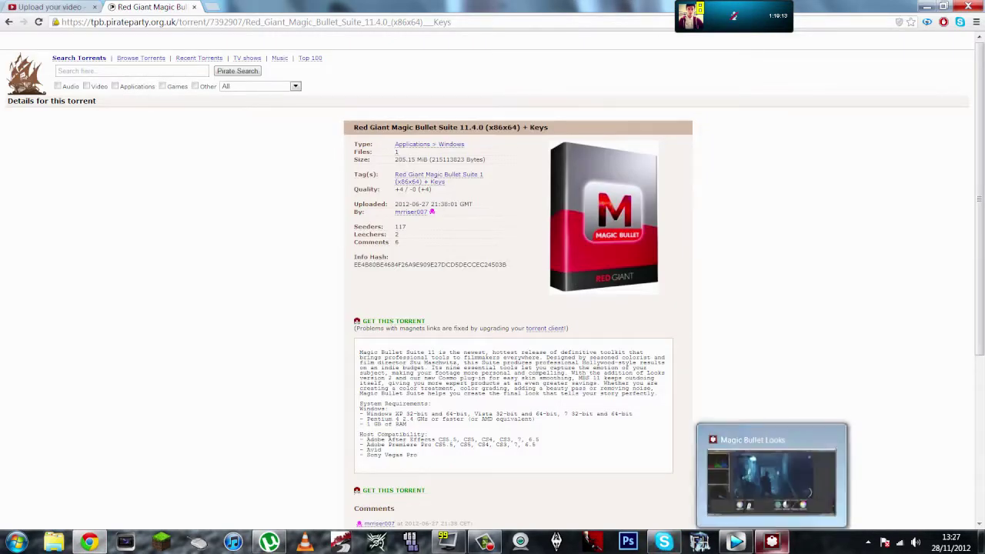
pyautogui.click(770, 477)
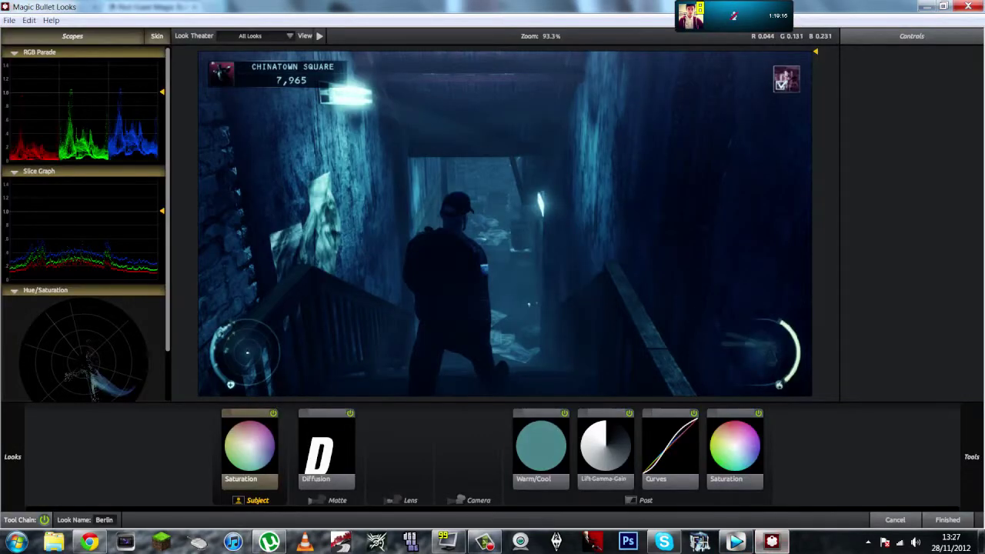
pyautogui.click(115, 162)
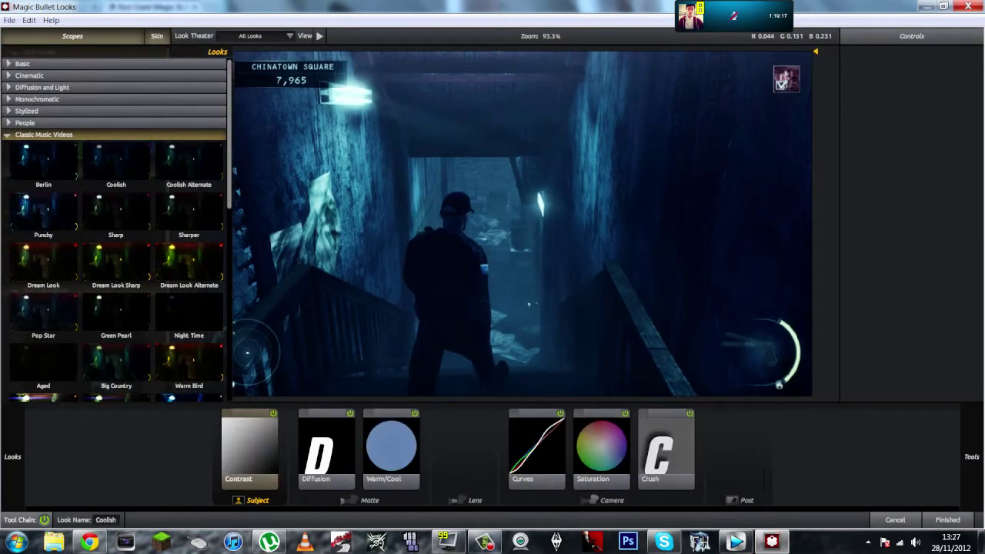
pyautogui.click(188, 161)
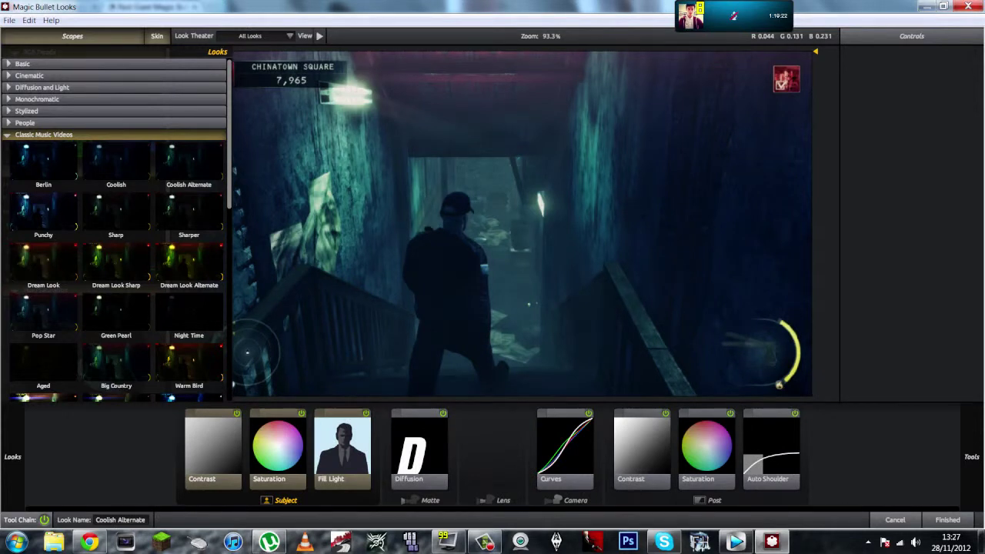
# Try the Stylized Barrel Correction, Fisheye and Pincushion looks
pyautogui.click(25, 123)
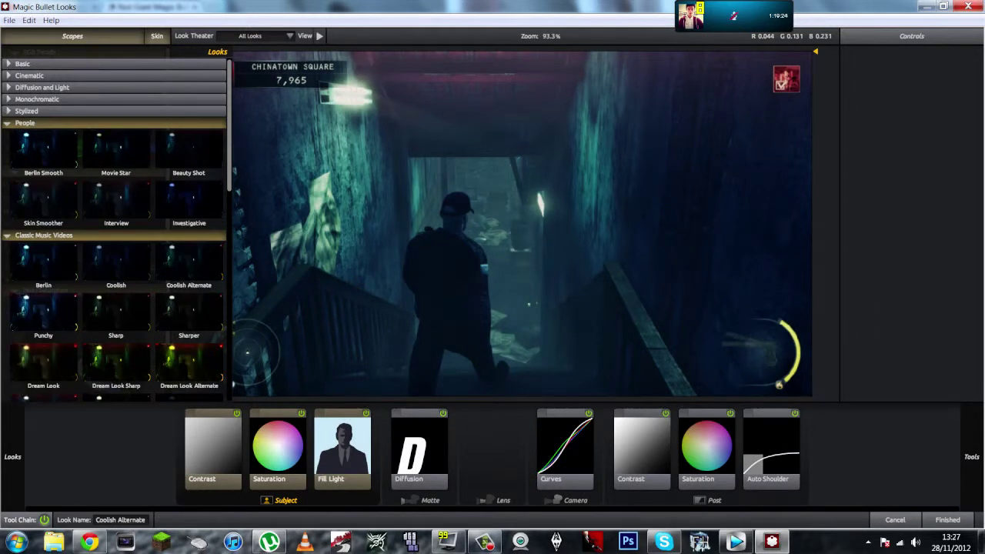
pyautogui.click(26, 111)
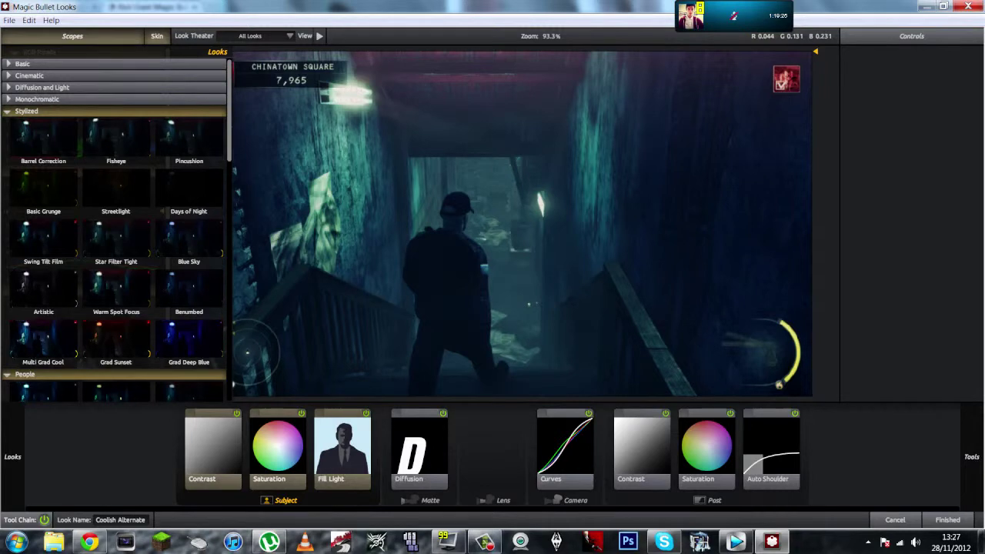
pyautogui.click(43, 139)
pyautogui.click(115, 138)
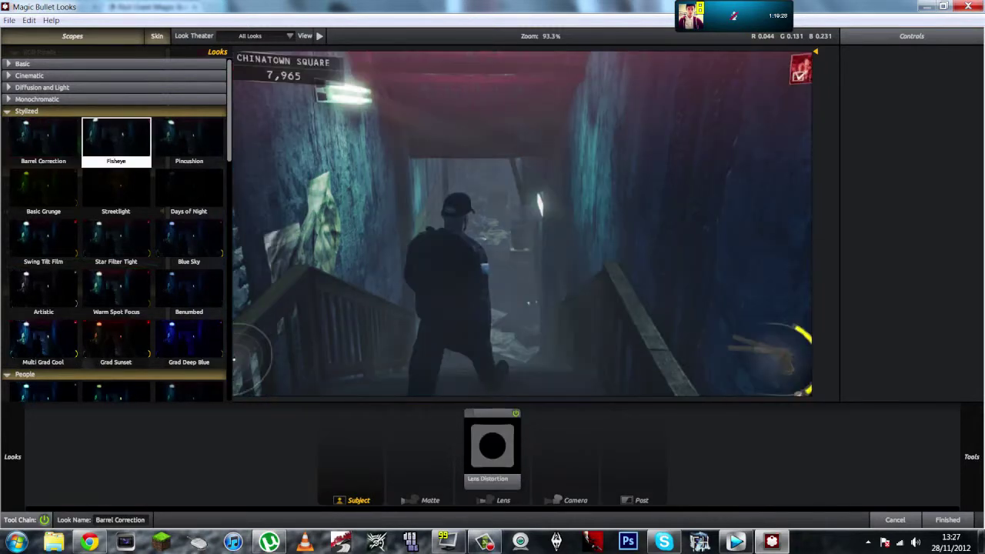
pyautogui.click(43, 139)
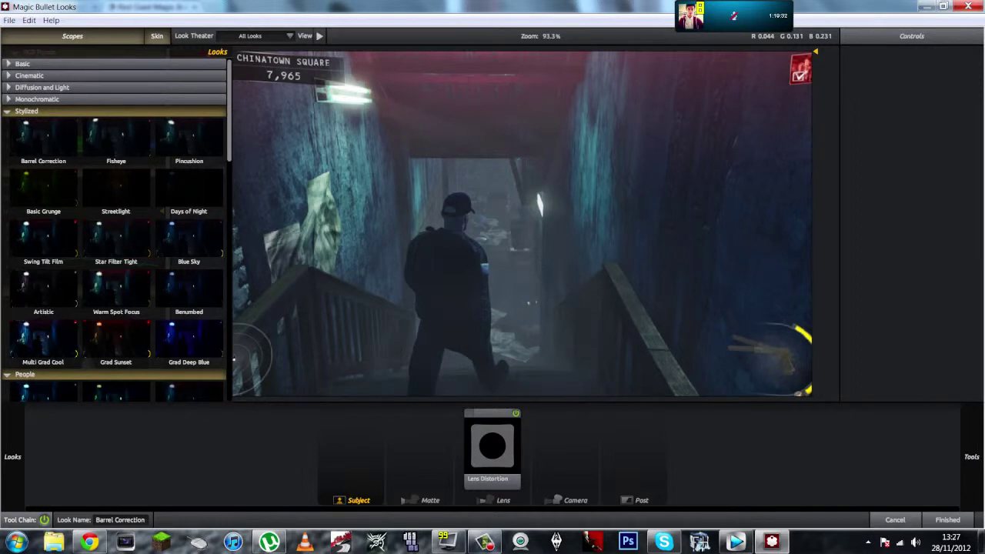
pyautogui.click(188, 139)
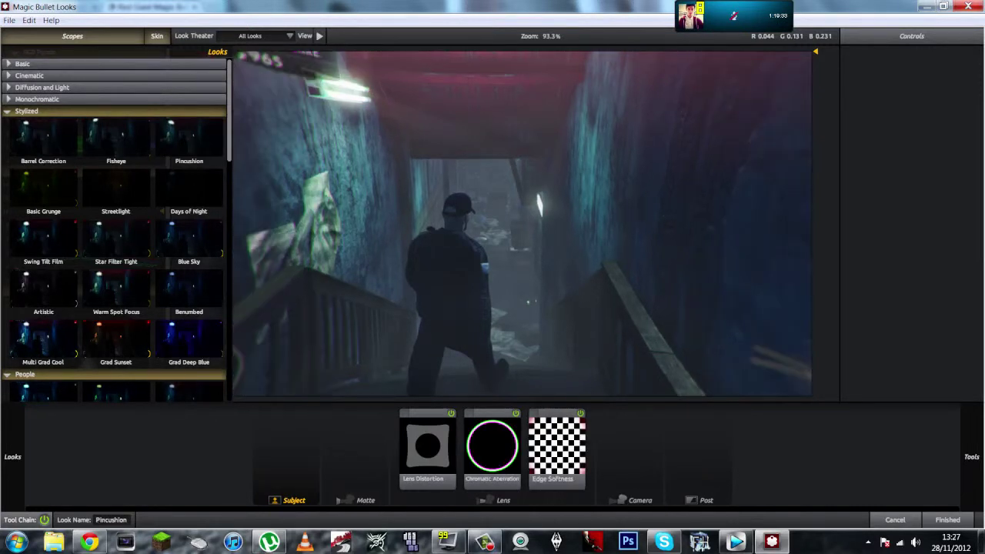
# Try Days of Night, Streetlight, Basic Grunge, Swing Tilt Film and Star Filter Tight, then finish
pyautogui.click(188, 188)
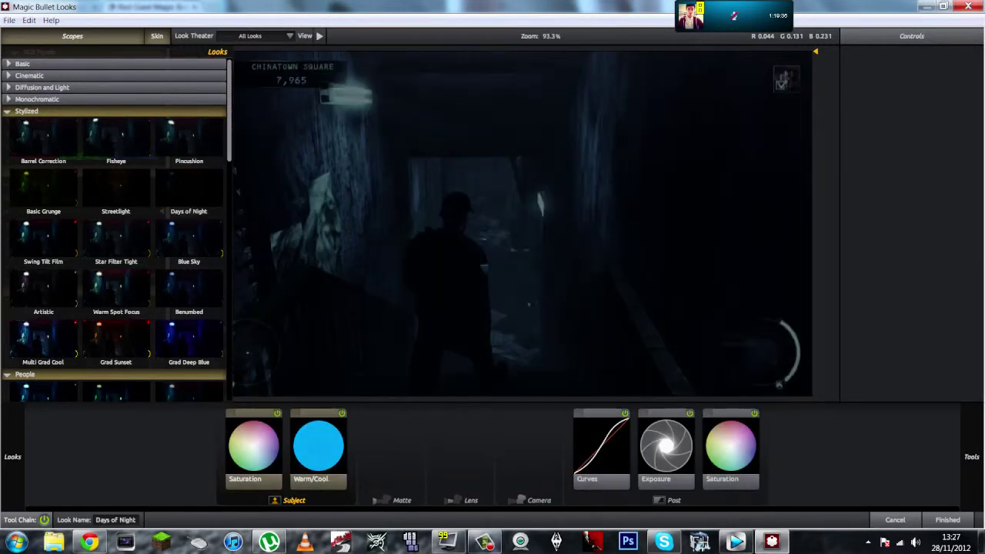
pyautogui.click(115, 189)
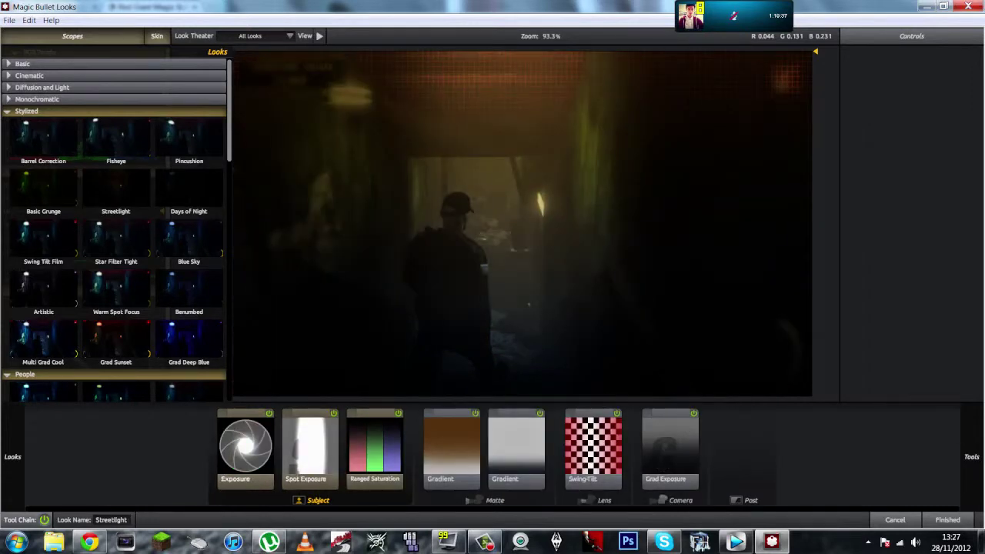
pyautogui.click(43, 189)
pyautogui.click(43, 238)
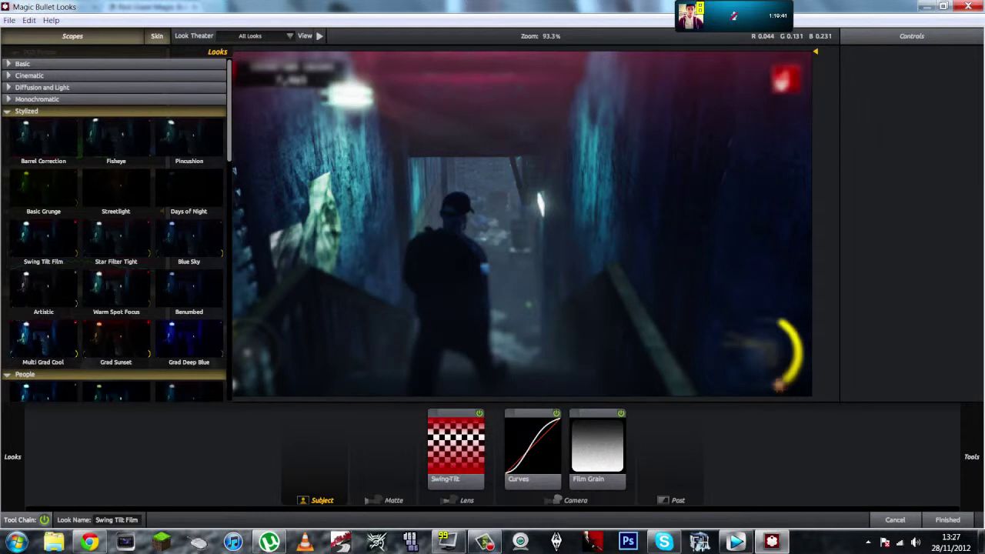
pyautogui.click(116, 238)
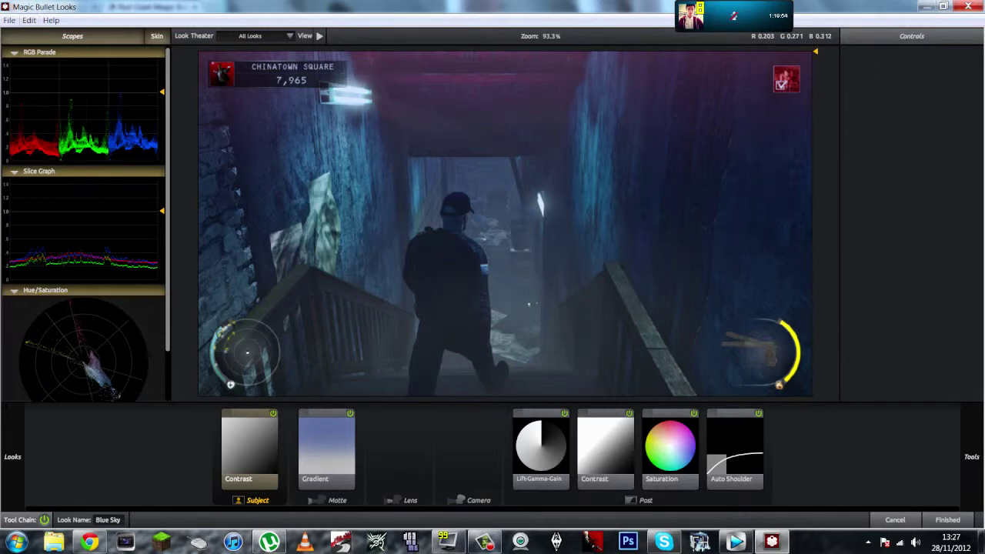
pyautogui.click(948, 520)
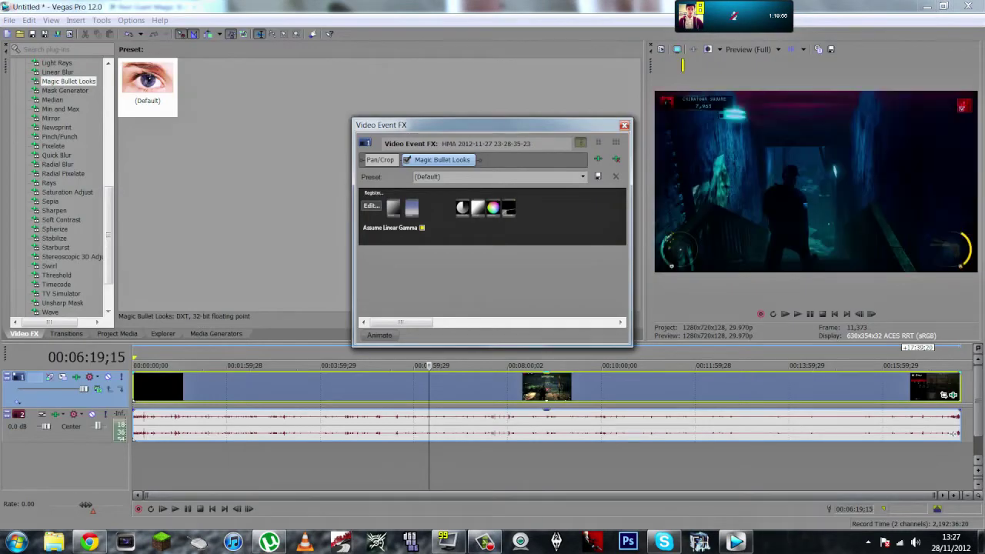
# Close the effect settings and preview the graded clip at 9:46, 6:12, 3:32 and 1:42
pyautogui.click(624, 125)
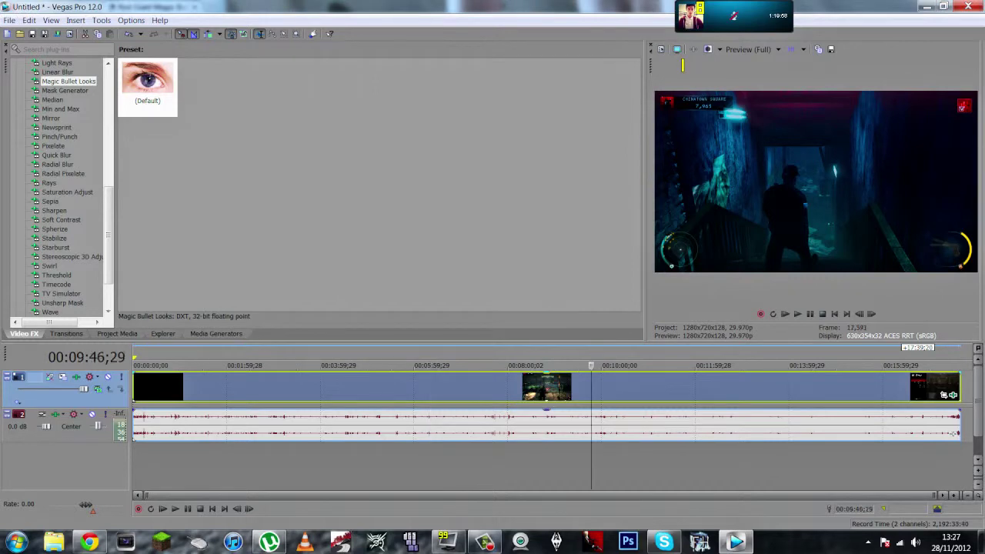
pyautogui.click(591, 365)
pyautogui.click(424, 366)
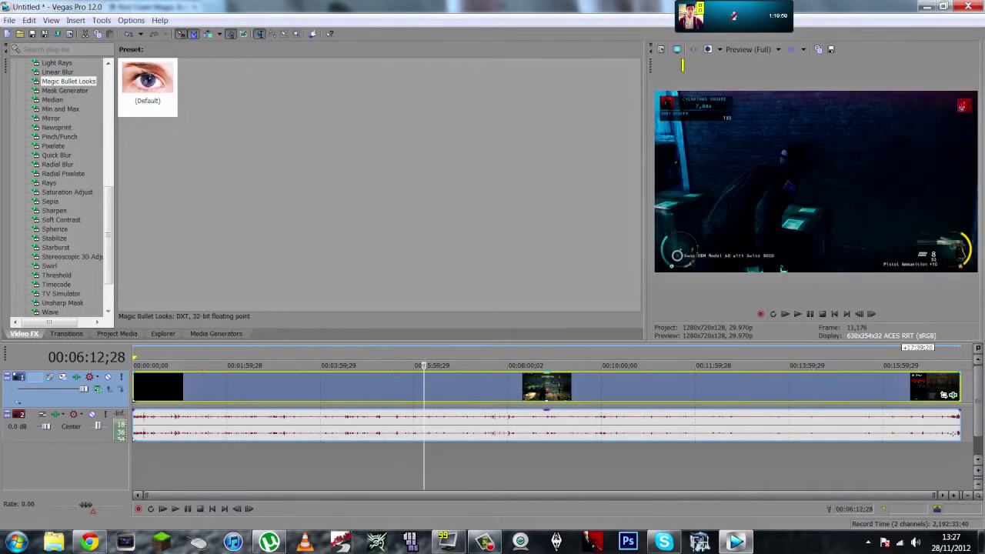
pyautogui.click(298, 365)
pyautogui.click(212, 365)
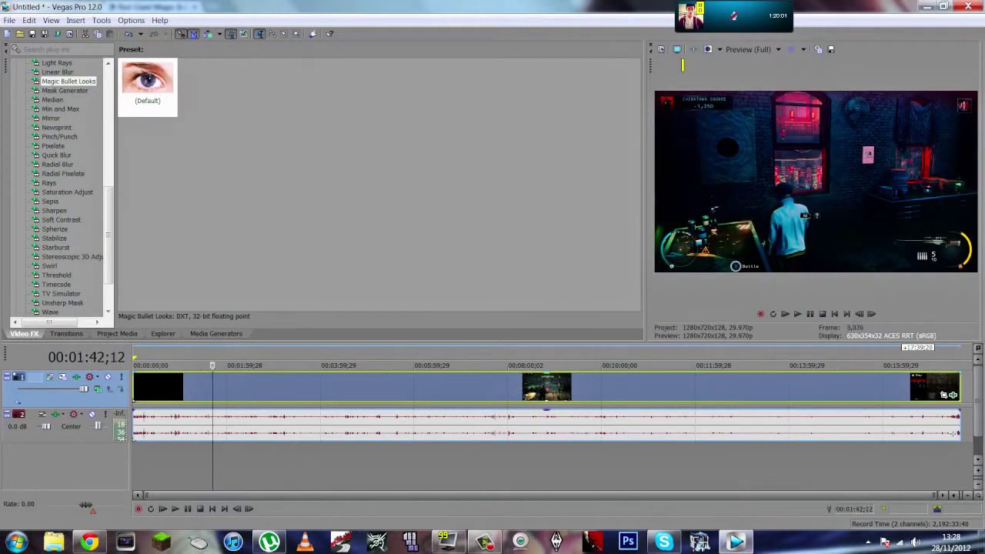
# Scrub the graded footage from 1:55 through 2:28 onward to about 3:45
pyautogui.click(223, 366)
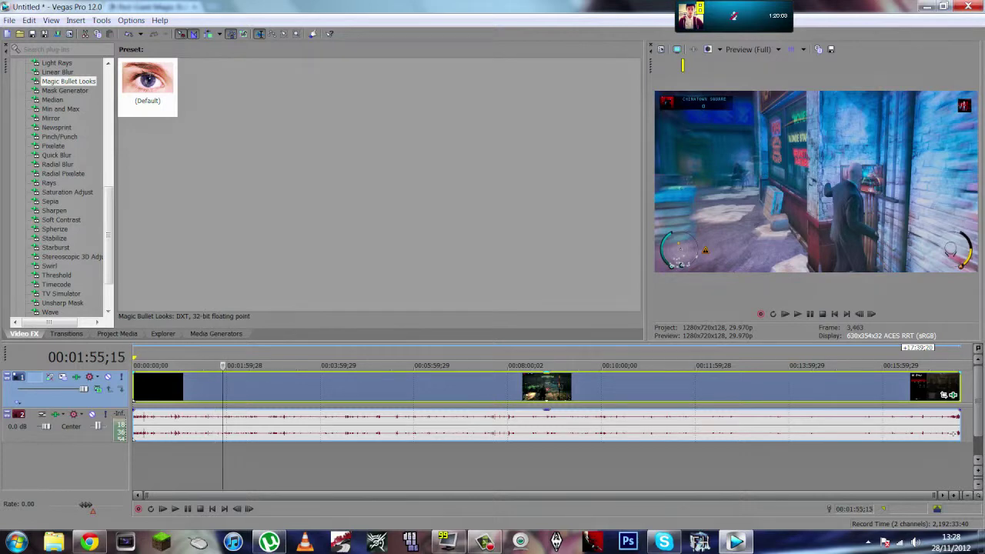
pyautogui.click(238, 365)
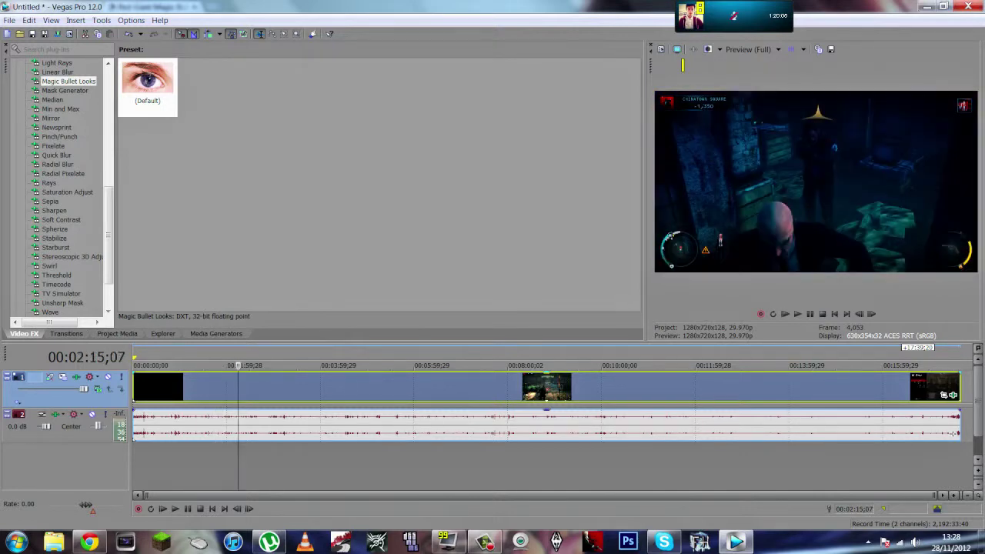
pyautogui.click(243, 366)
pyautogui.click(246, 366)
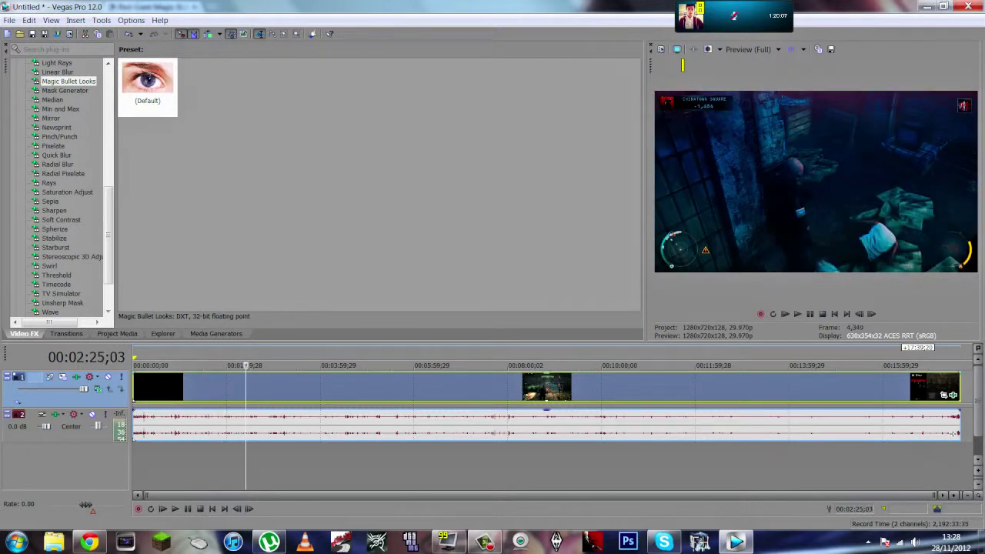
pyautogui.click(248, 366)
pyautogui.click(263, 365)
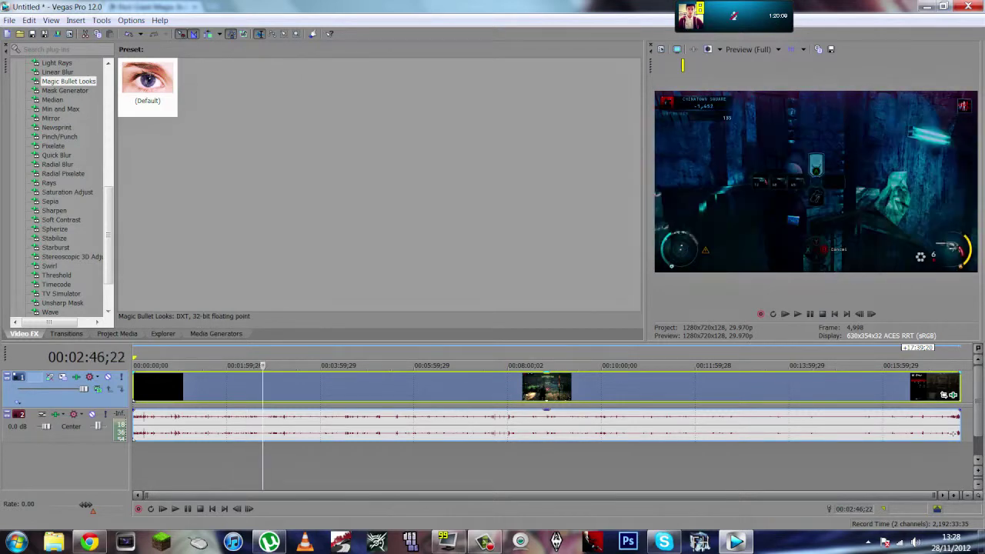
pyautogui.click(270, 366)
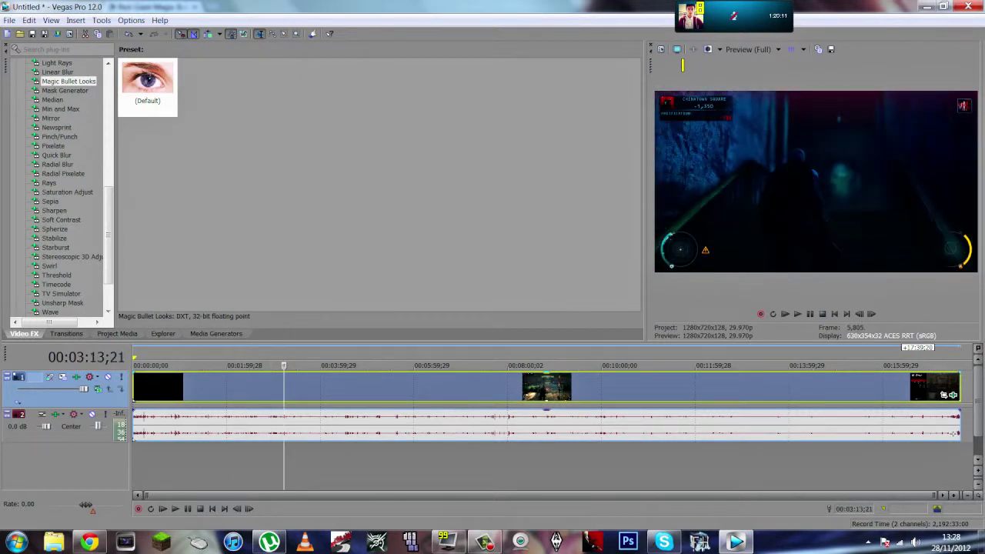
pyautogui.click(294, 365)
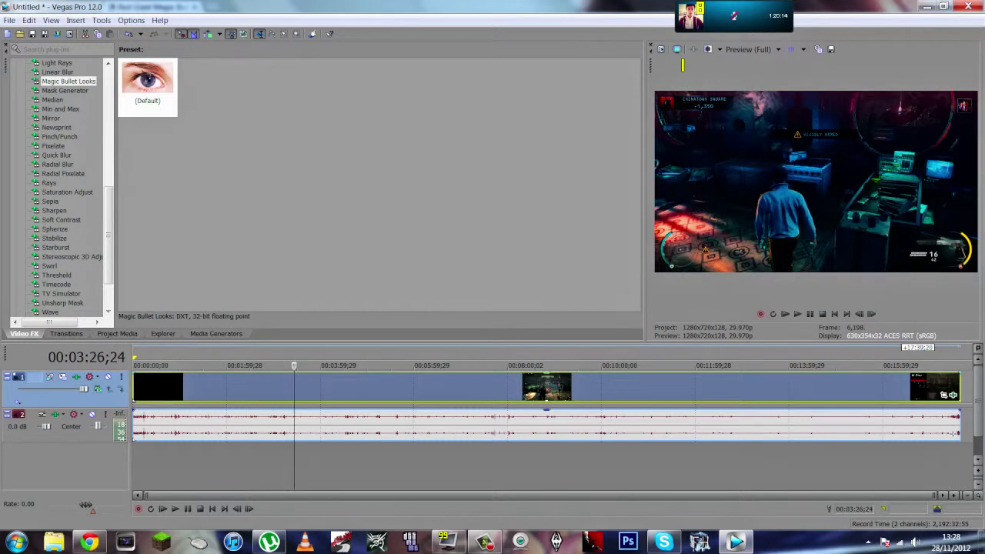
pyautogui.click(310, 365)
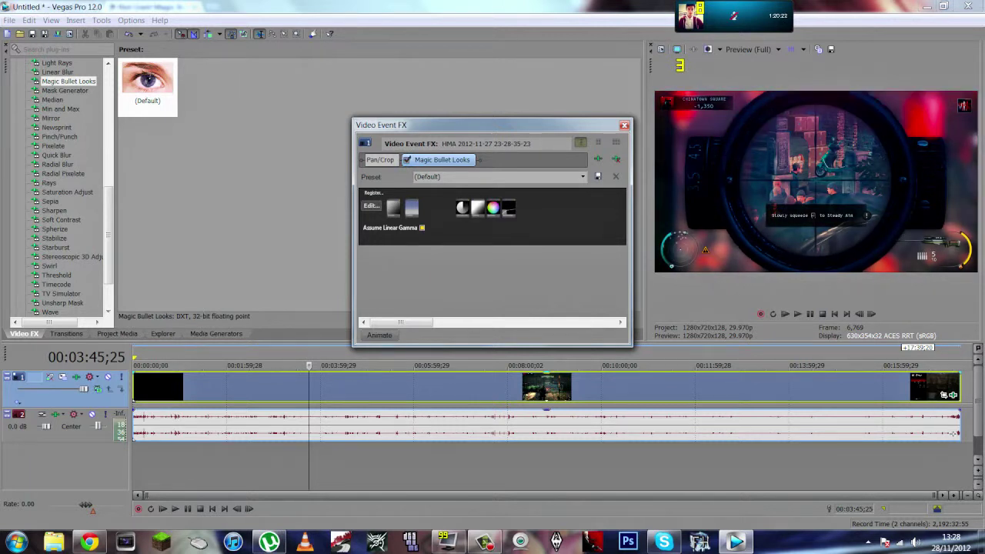
# Close the effect settings and preview at 7:50, 10:26, 12:28, 15:04 and near the end
pyautogui.click(625, 125)
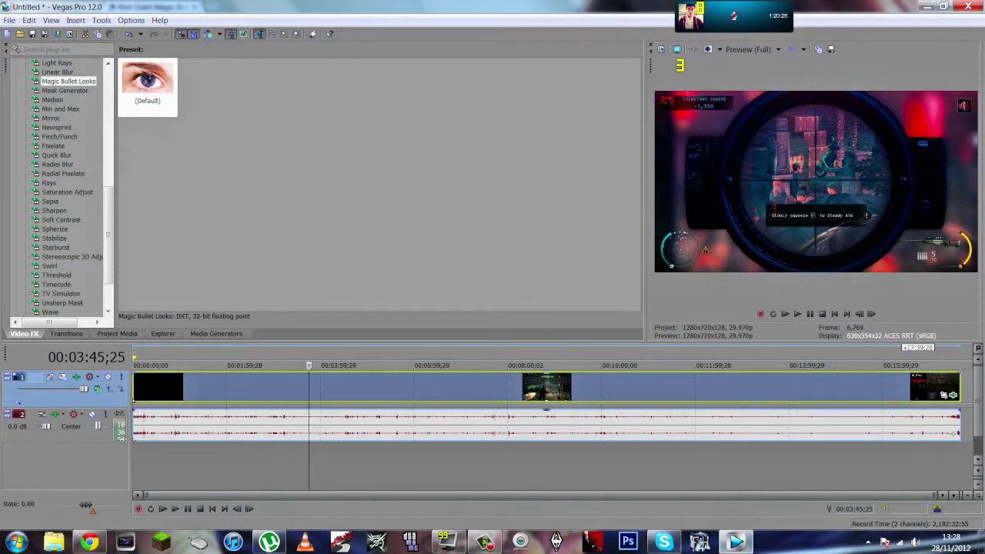
pyautogui.click(501, 366)
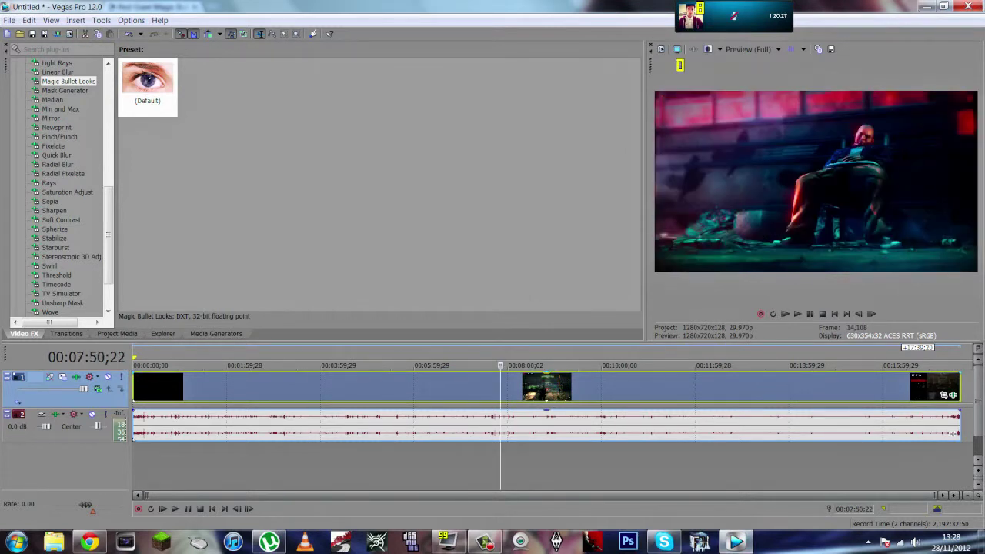
pyautogui.click(623, 365)
pyautogui.click(717, 365)
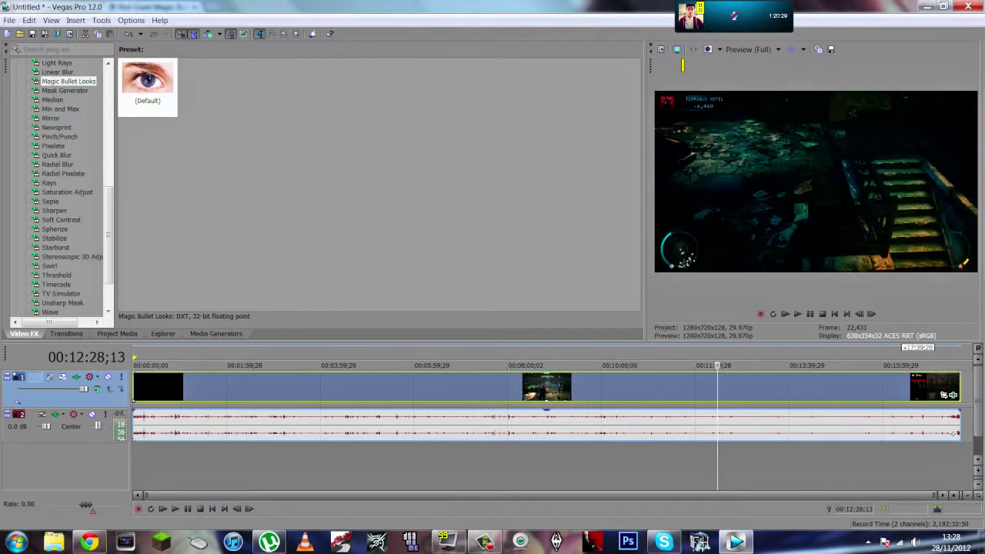
pyautogui.click(839, 366)
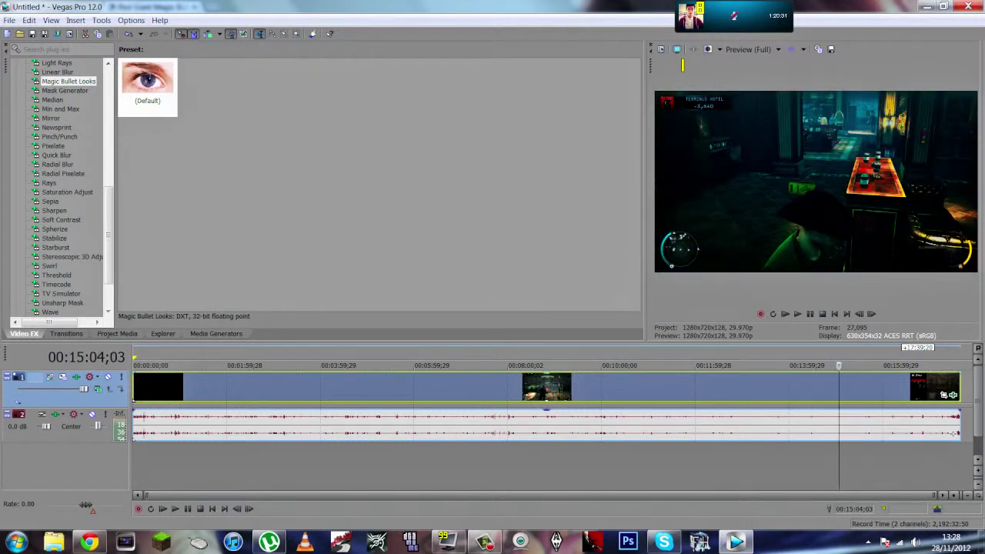
pyautogui.click(893, 365)
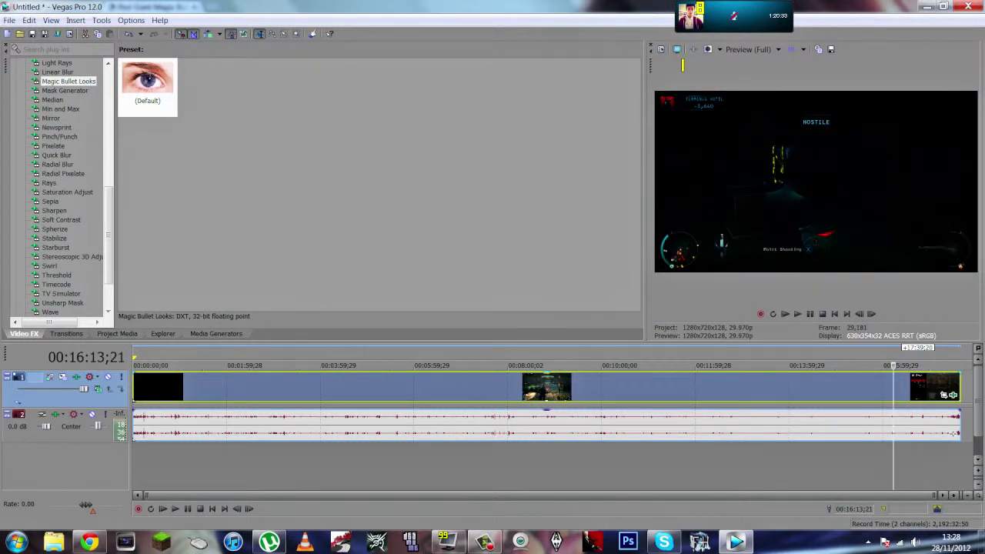
pyautogui.click(778, 50)
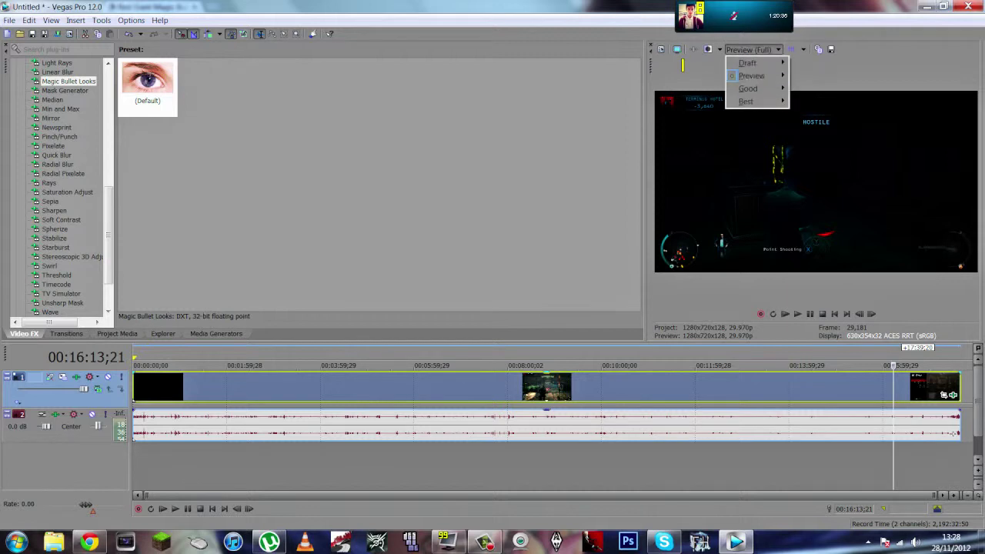
pyautogui.click(758, 76)
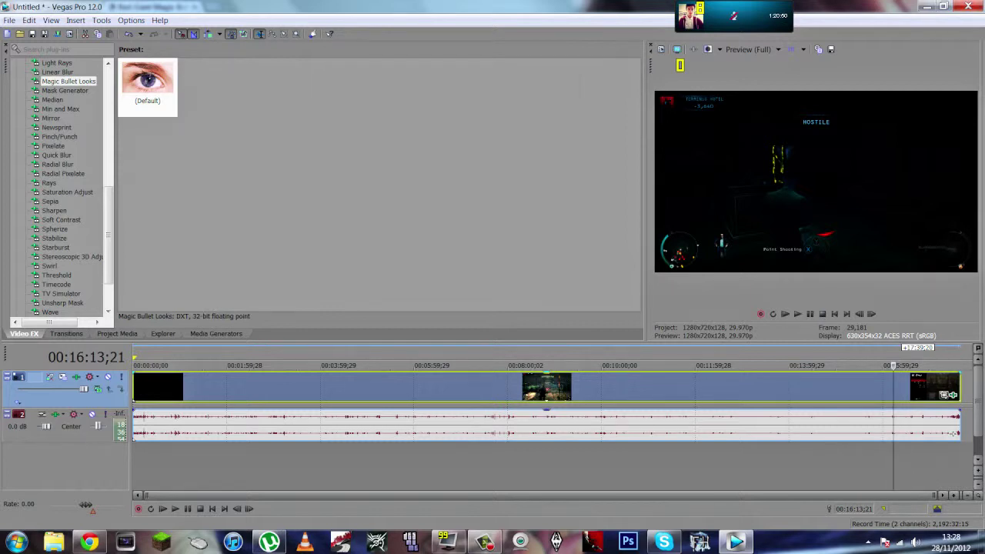
pyautogui.click(953, 395)
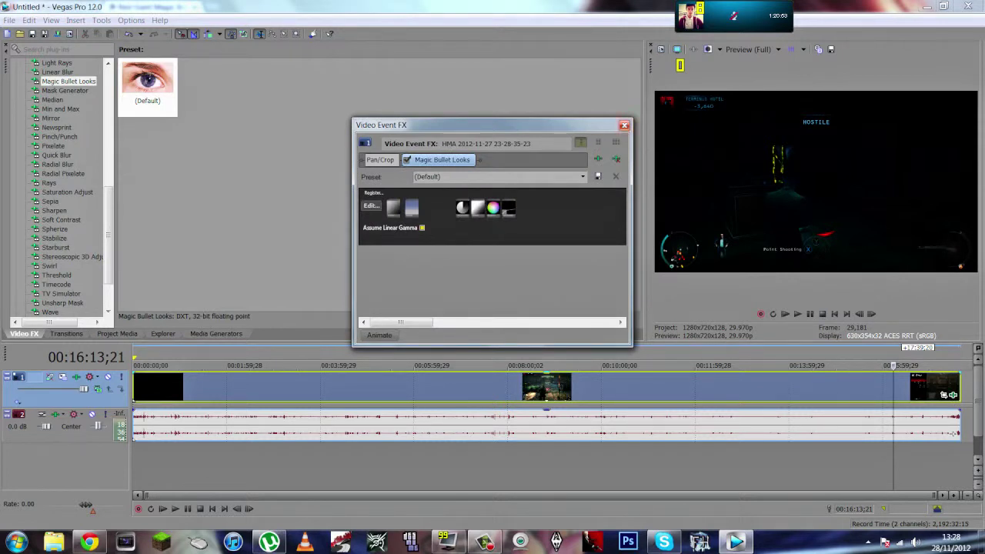
pyautogui.press('Escape')
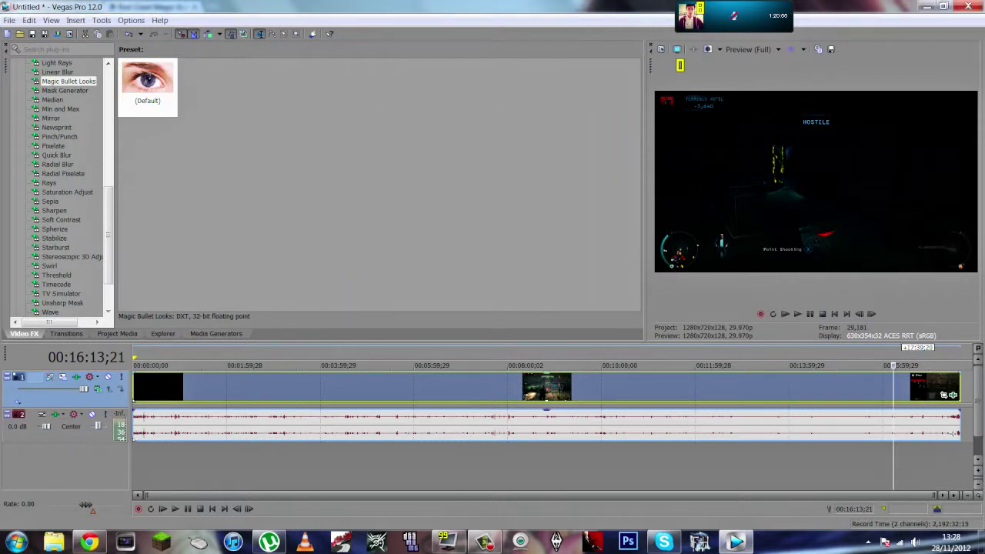